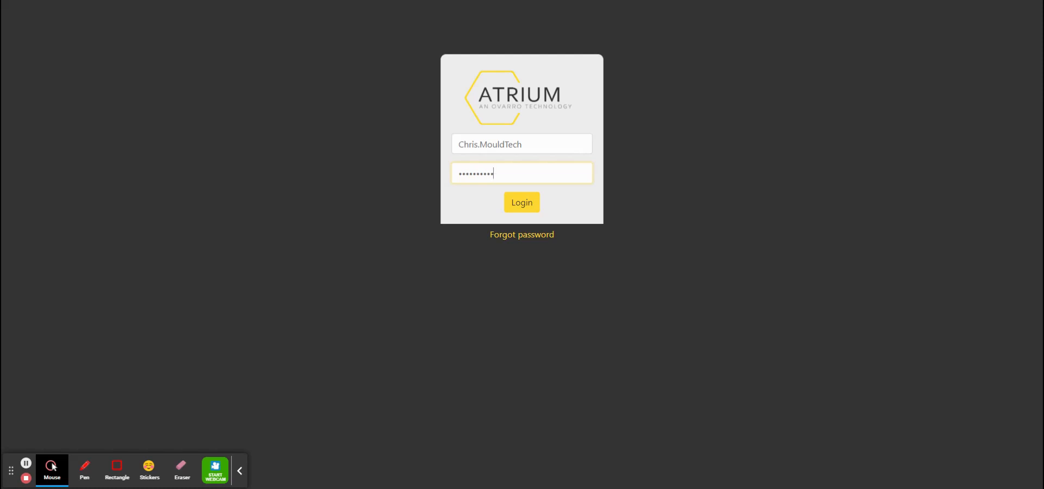
# Log in to Atrium and open the EnigmaWeb product.
pyautogui.click(522, 202)
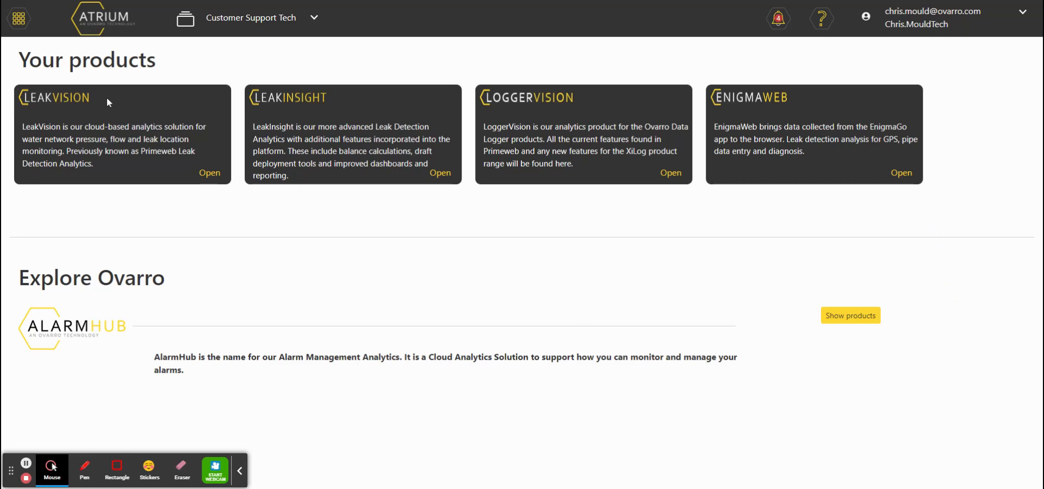
pyautogui.click(901, 174)
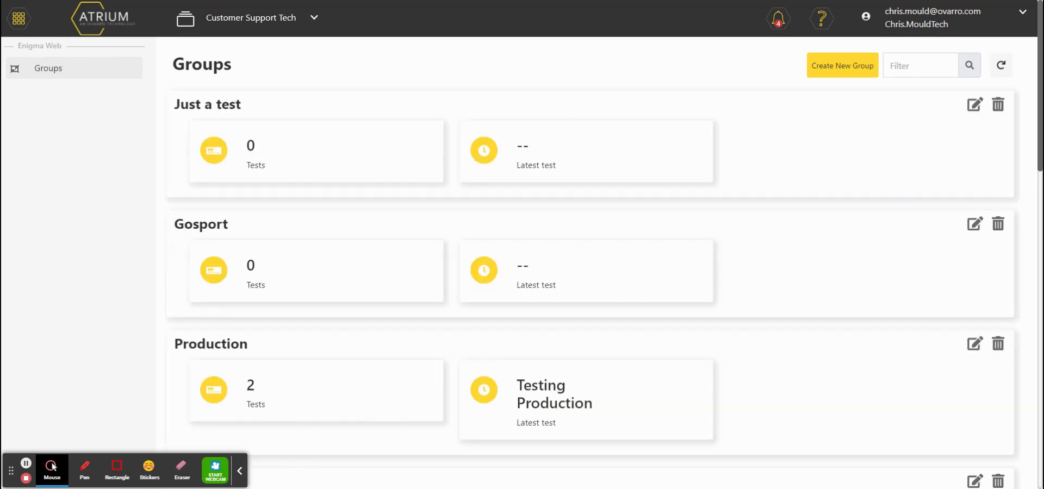
# Find the Falcon Court group and expand its list of tests.
pyautogui.scroll(-1, 795, 236)
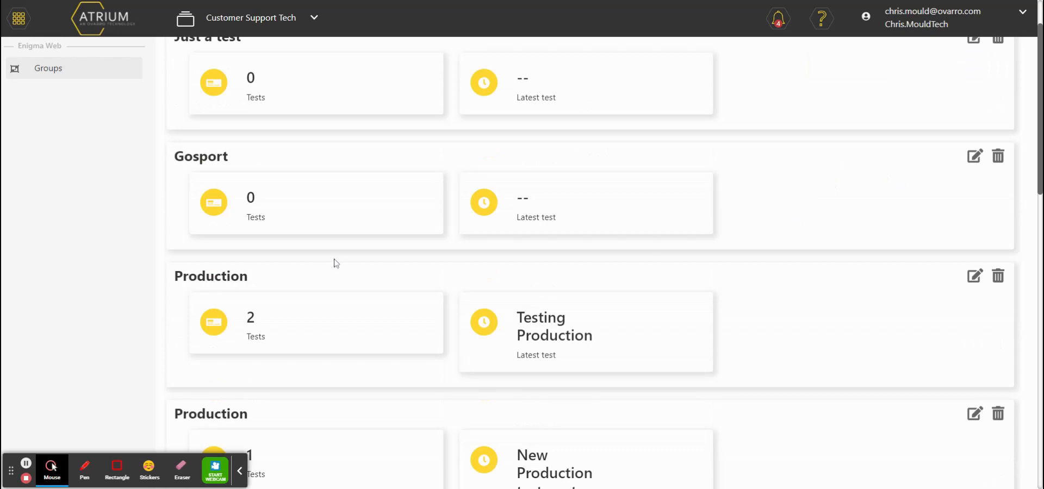
pyautogui.scroll(-1, 334, 272)
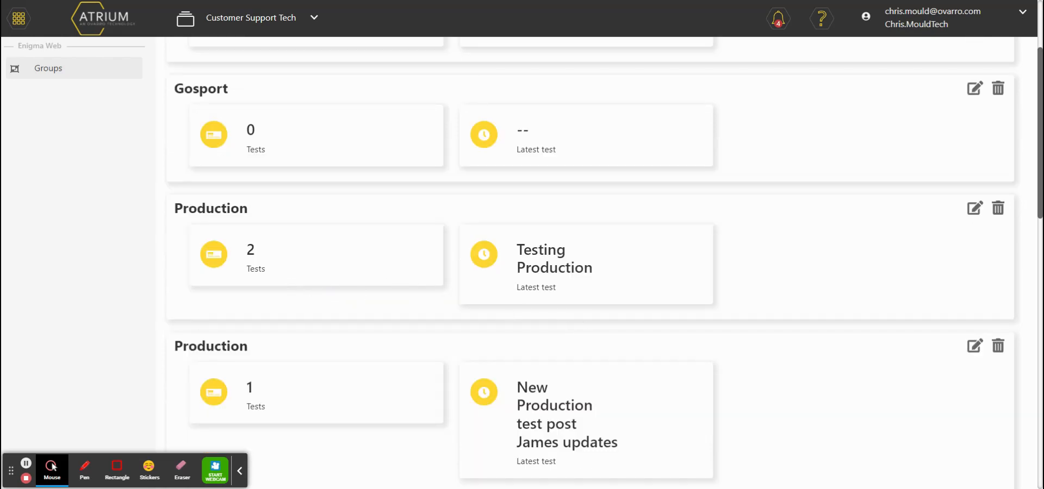
pyautogui.scroll(-3, 214, 298)
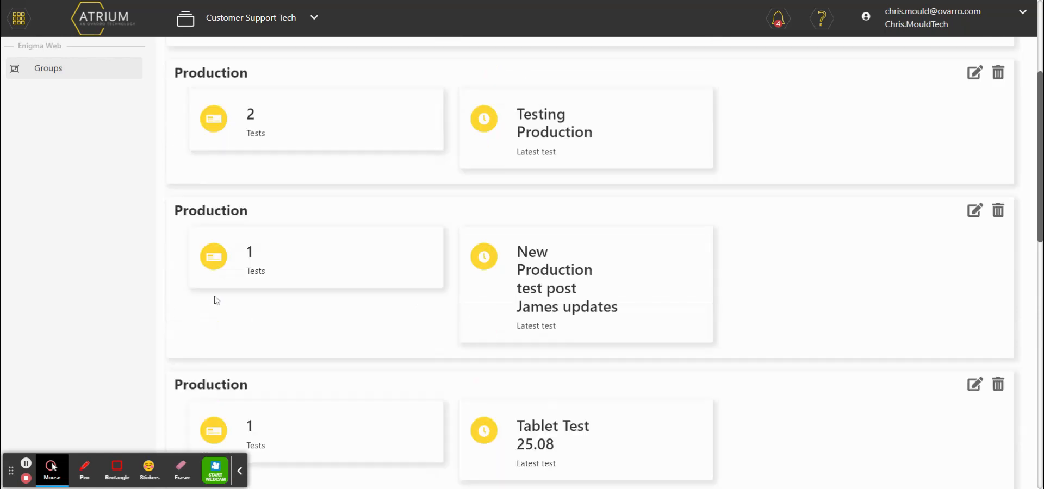
pyautogui.scroll(-2, 246, 279)
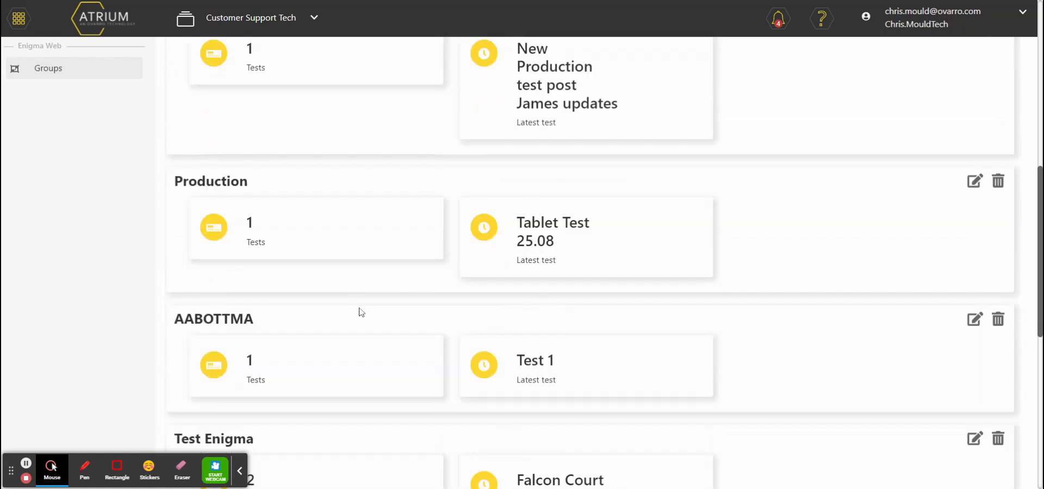
pyautogui.scroll(-3, 361, 308)
pyautogui.scroll(-2, 361, 302)
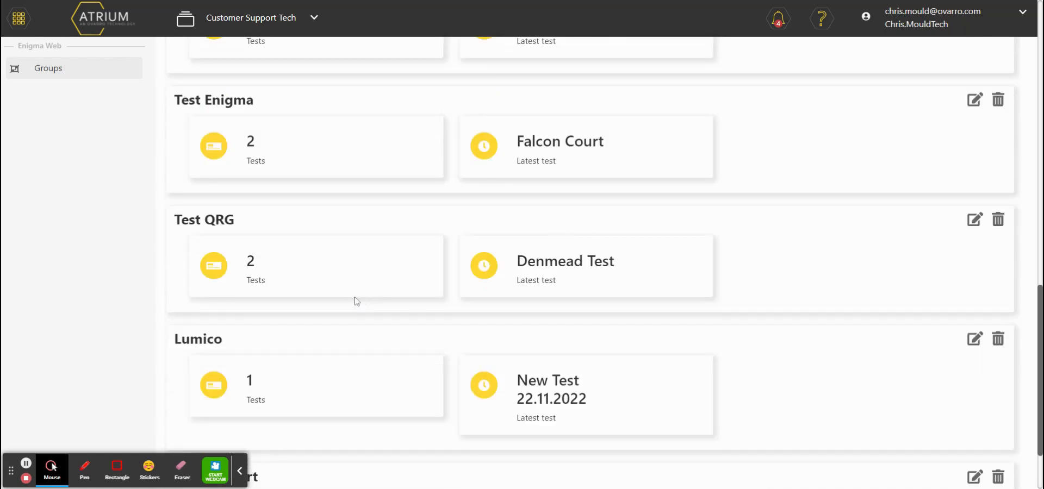
pyautogui.scroll(-1, 354, 299)
pyautogui.click(353, 448)
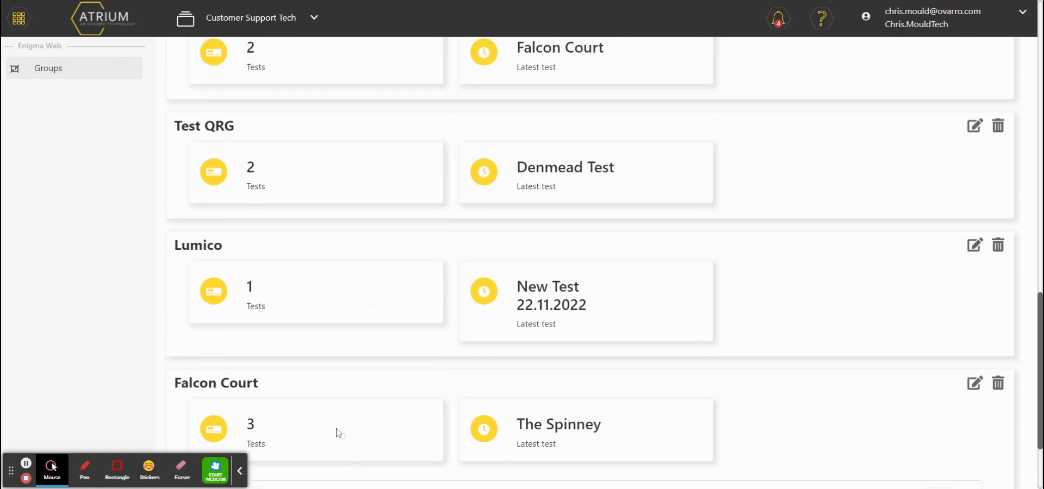
pyautogui.click(335, 425)
pyautogui.click(335, 425)
pyautogui.scroll(-2, 348, 359)
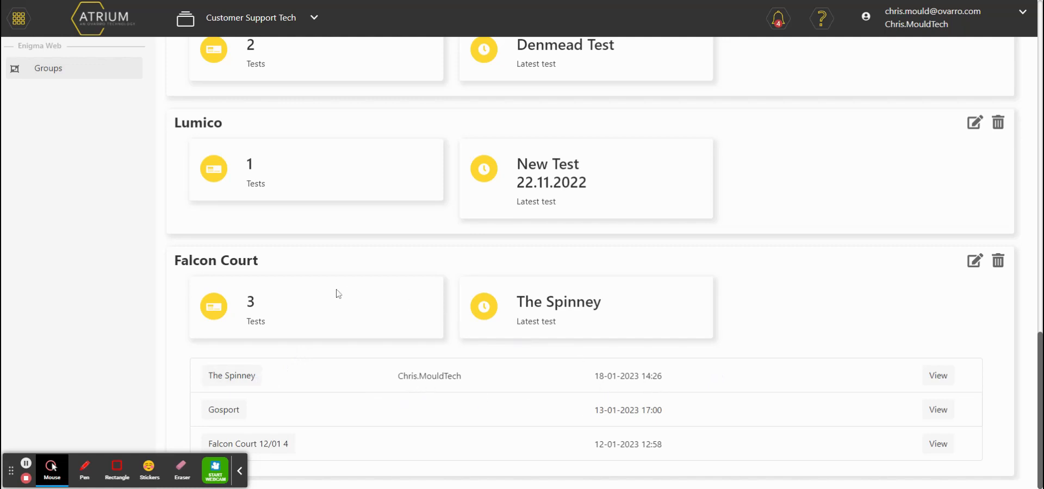
# Open The Spinney test from the Falcon Court group.
pyautogui.moveTo(173, 260); pyautogui.dragTo(263, 266)
pyautogui.click(263, 266)
pyautogui.click(948, 381)
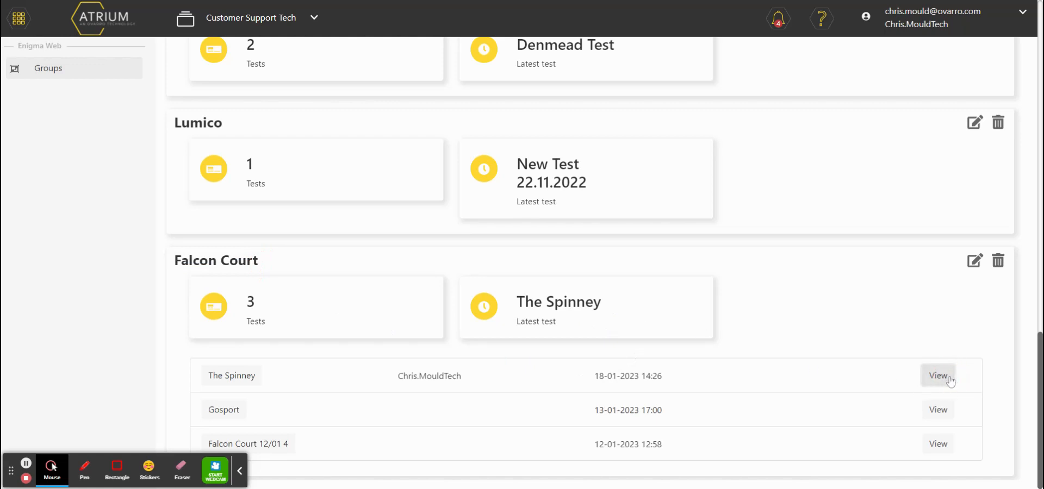
pyautogui.click(949, 383)
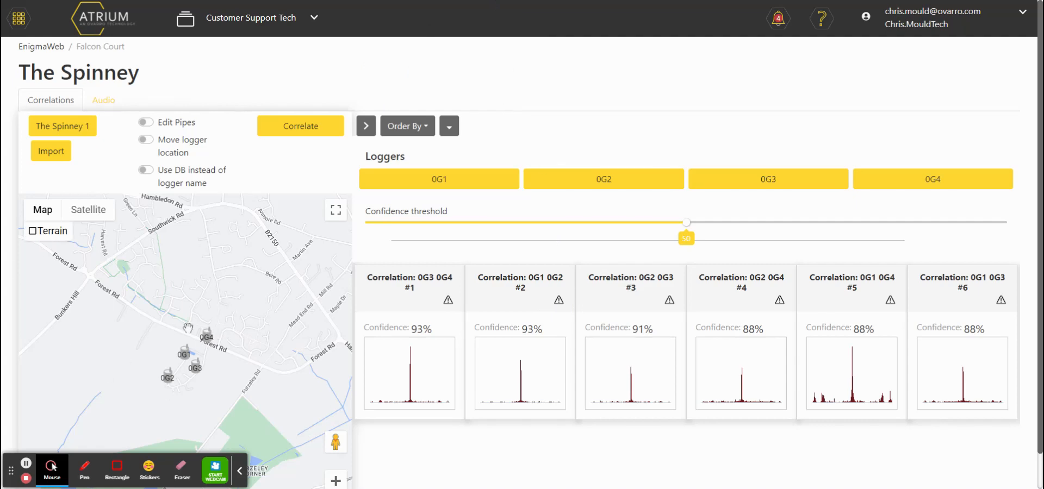
# Enlarge the map area and frame the four loggers around The Spinney at closer range.
pyautogui.click(366, 126)
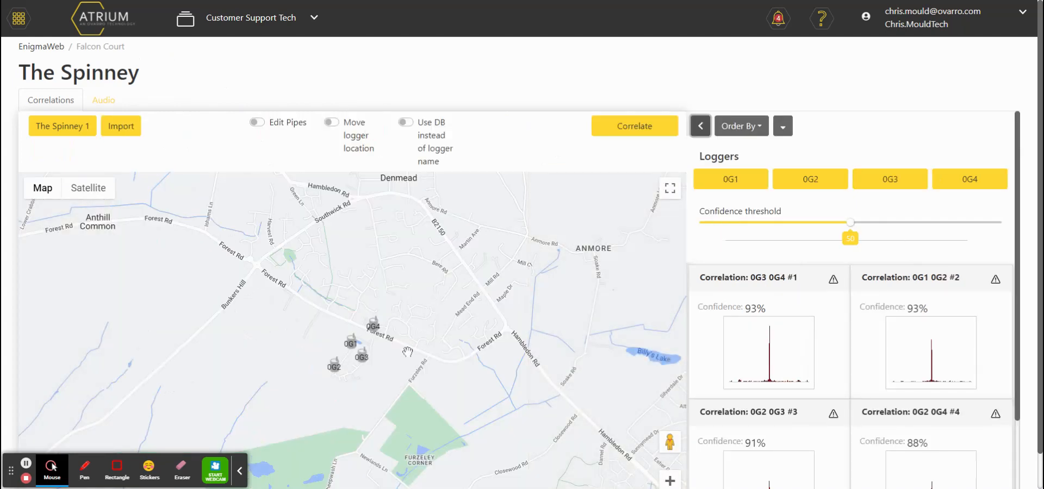
pyautogui.scroll(2, 407, 353)
pyautogui.moveTo(316, 329); pyautogui.dragTo(445, 318)
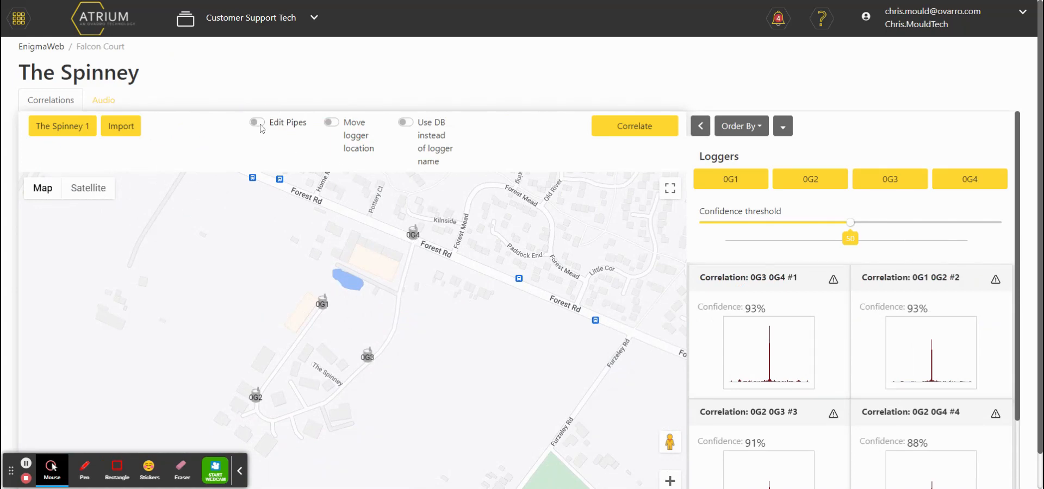
# Enable pipe editing and draw a straight 100 mm Cast Iron pipe between loggers 0G1 and 0G2.
pyautogui.click(257, 123)
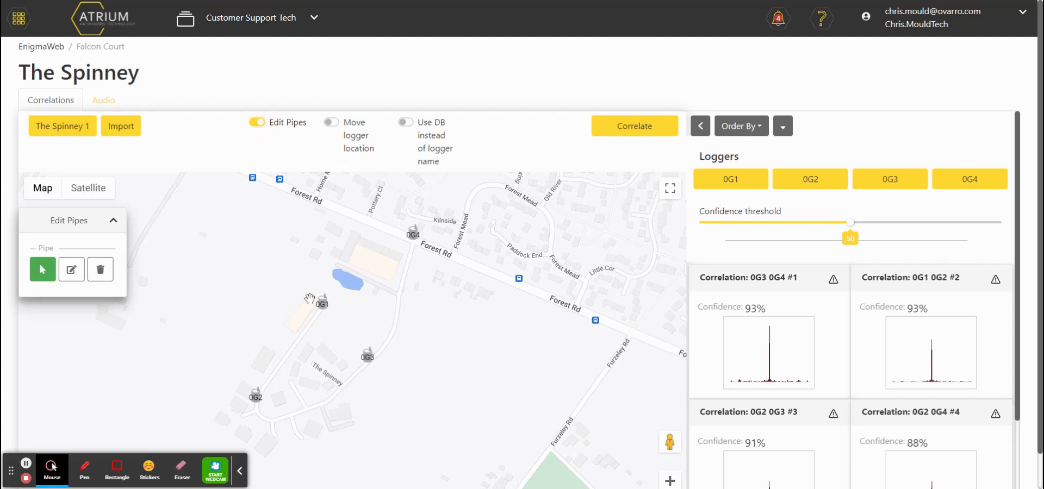
pyautogui.click(74, 265)
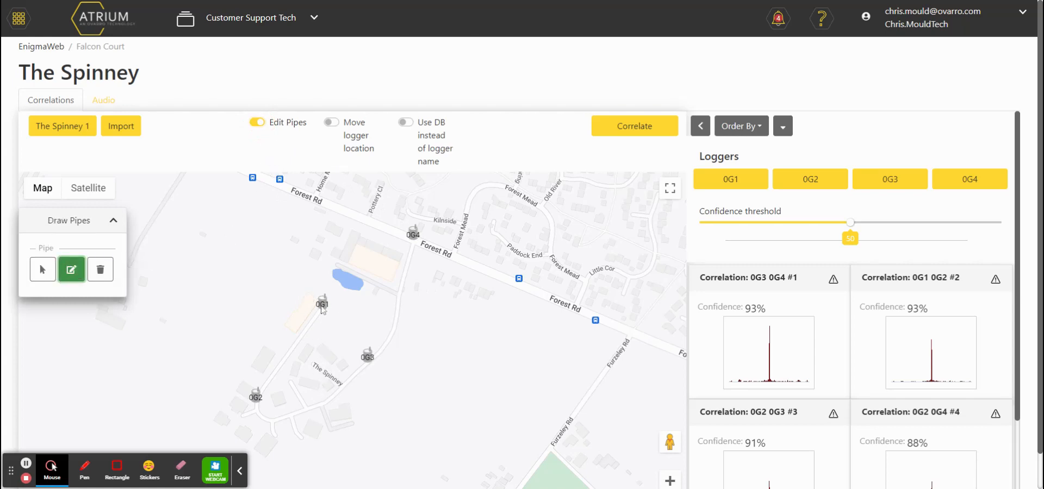
pyautogui.click(322, 308)
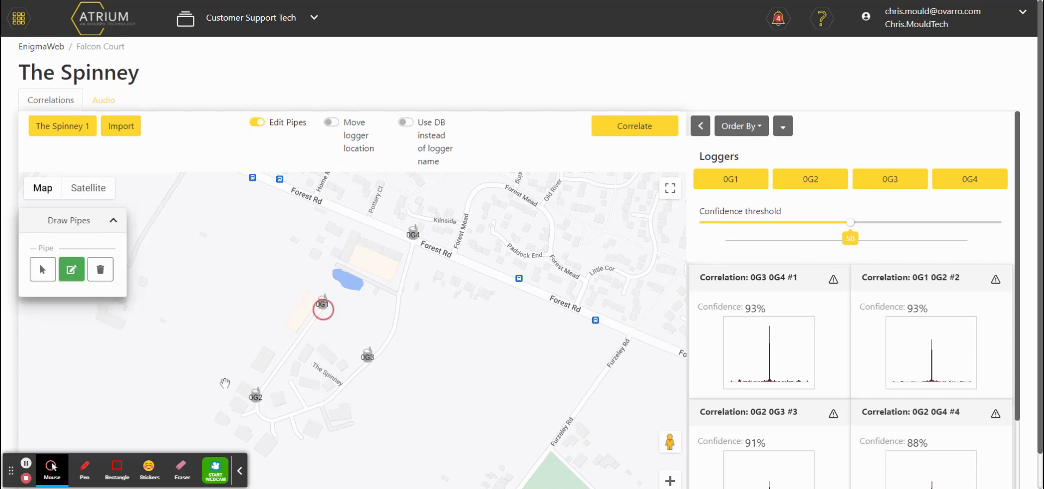
pyautogui.doubleClick(257, 403)
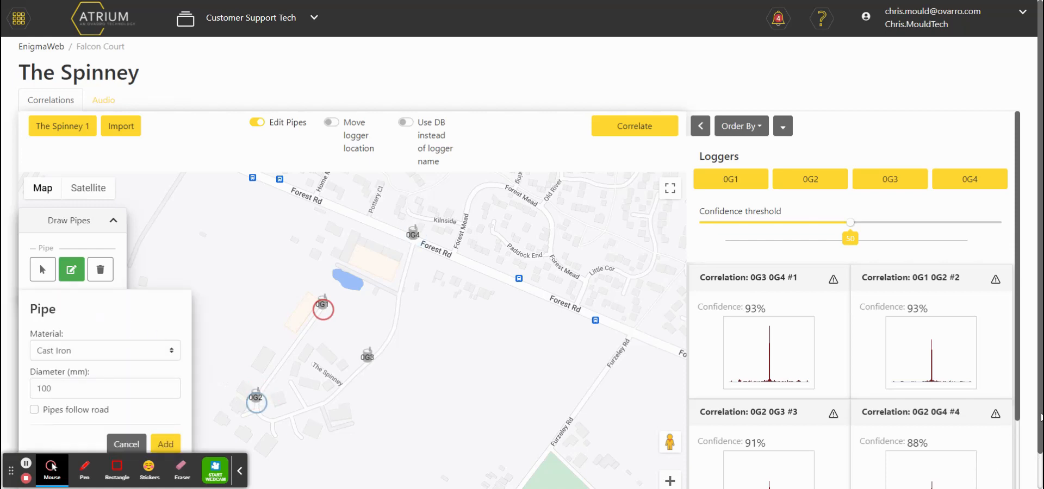
pyautogui.scroll(-2, 1041, 418)
pyautogui.click(80, 309)
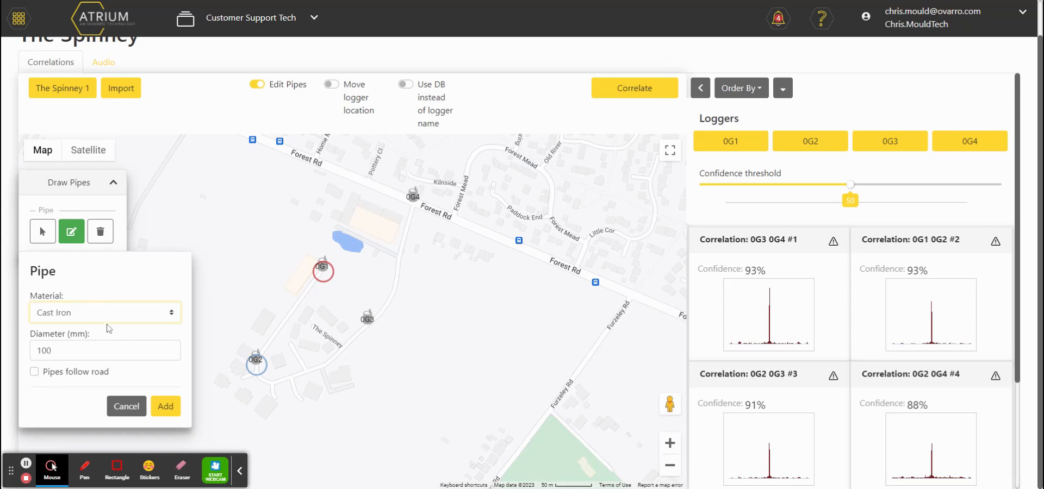
pyautogui.click(110, 332)
pyautogui.click(102, 350)
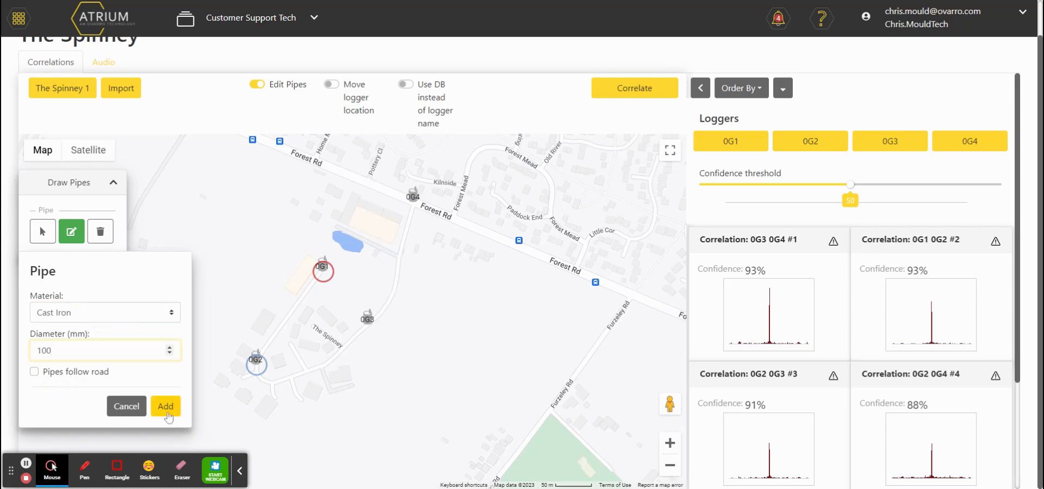
pyautogui.click(167, 413)
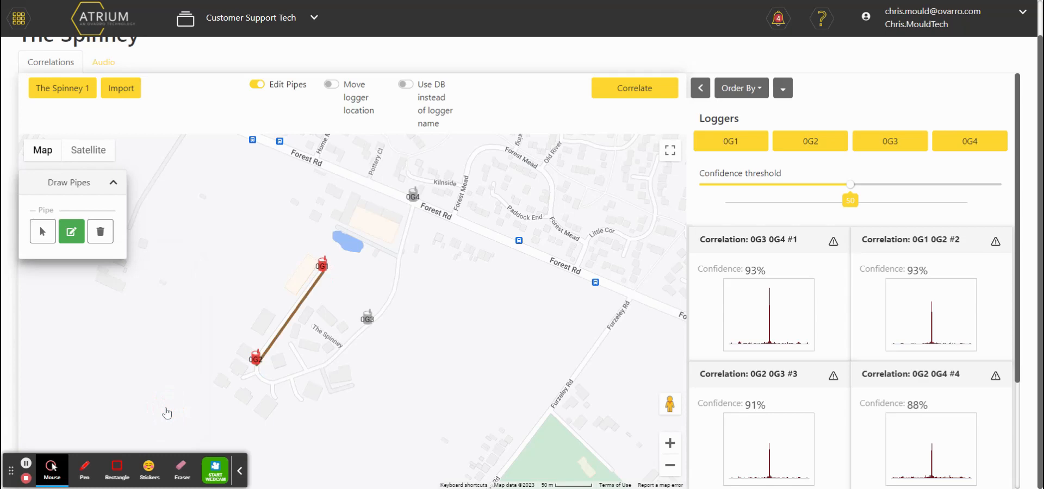
# Add a 100 mm Cast Iron pipe from logger 0G2 to 0G3 that follows the road.
pyautogui.scroll(1, 289, 370)
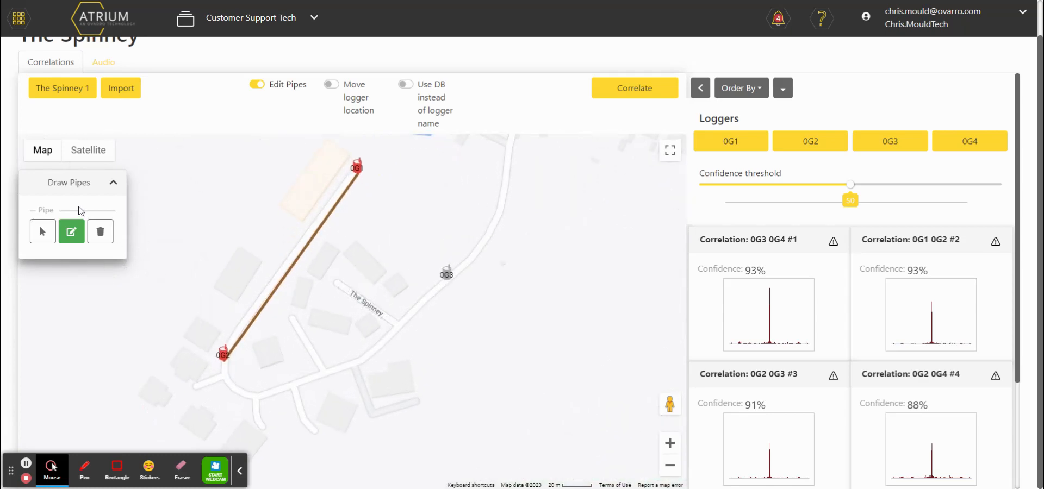
pyautogui.click(224, 359)
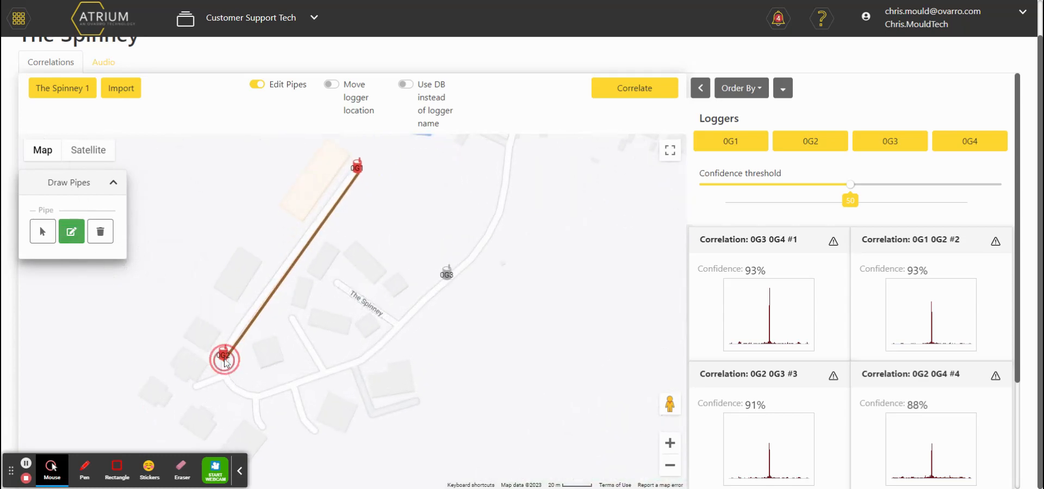
pyautogui.click(446, 280)
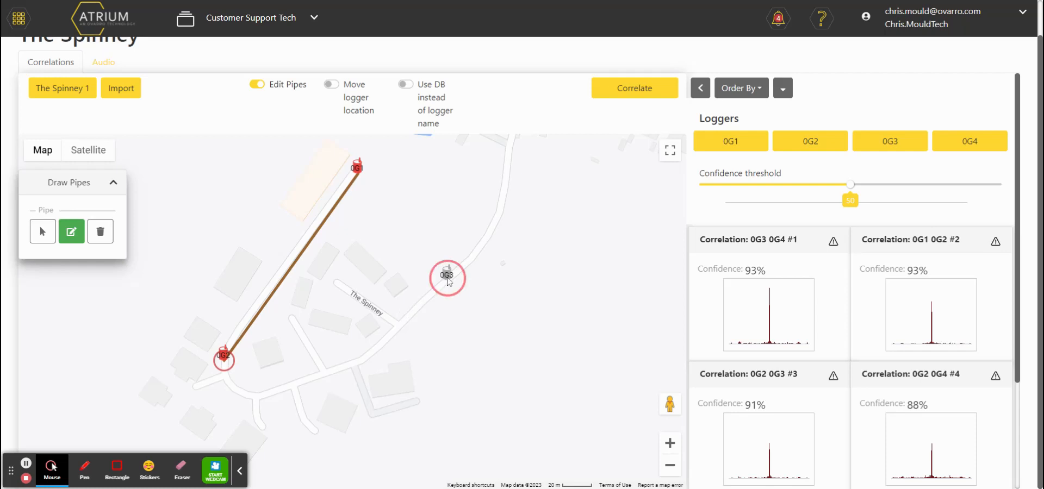
pyautogui.click(37, 372)
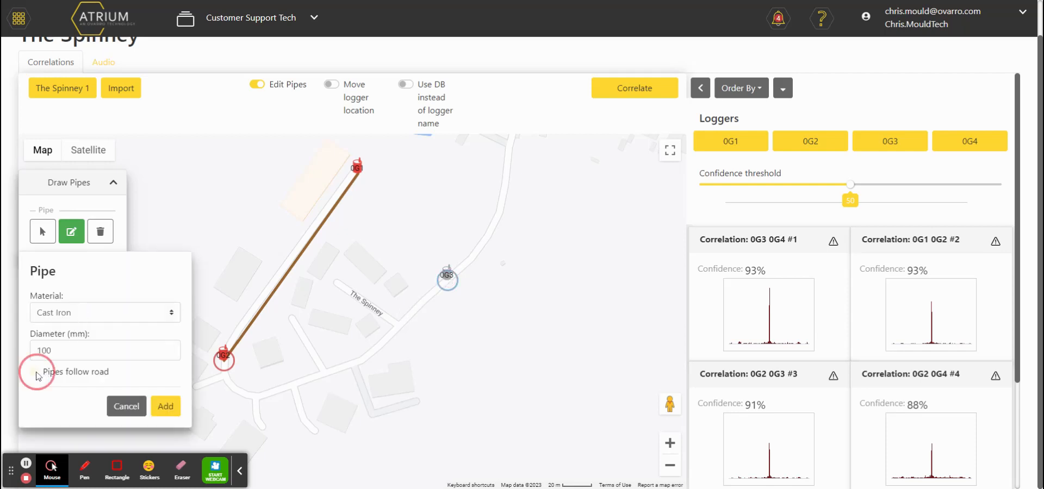
pyautogui.click(166, 407)
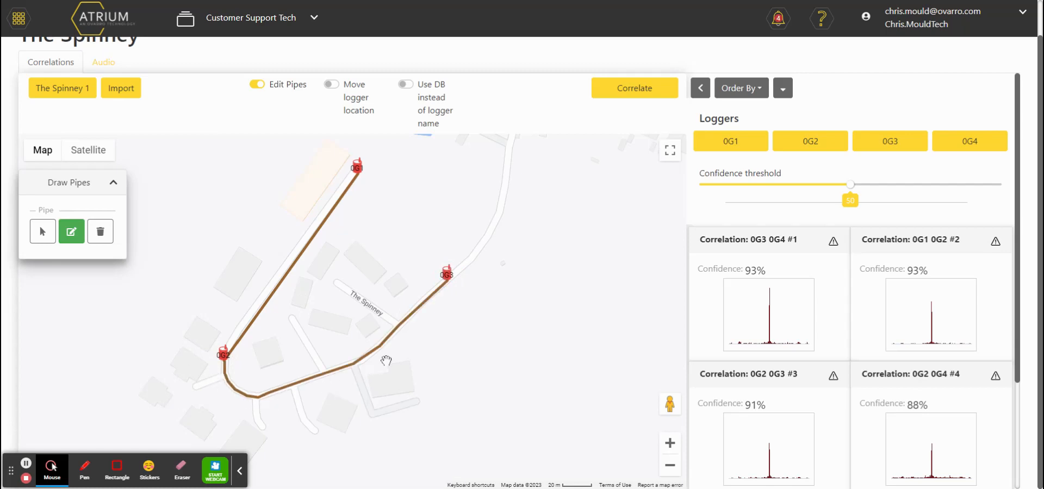
# Add a pipe along the road from logger 0G3 to logger 0G4 on Forest Rd.
pyautogui.scroll(-2, 538, 211)
pyautogui.moveTo(518, 277); pyautogui.dragTo(471, 308)
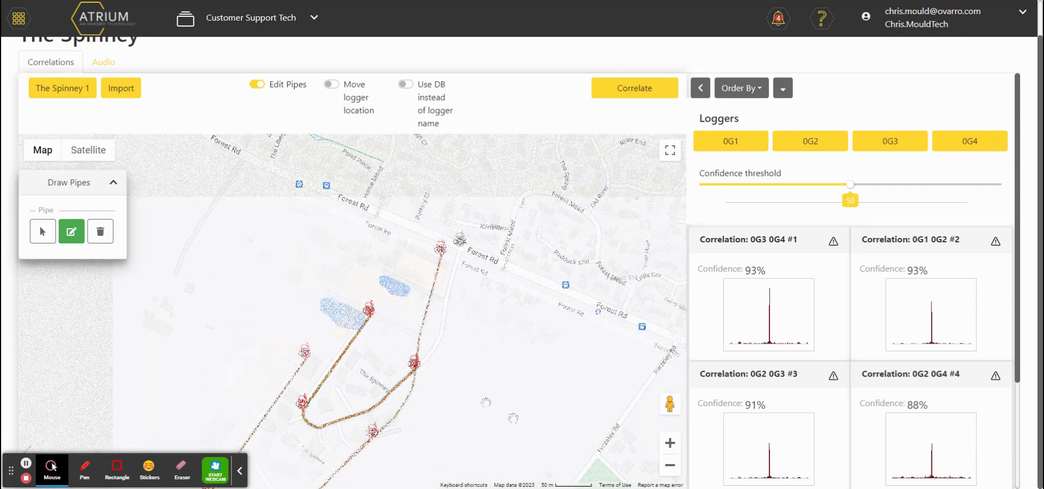
pyautogui.scroll(-2, 488, 375)
pyautogui.moveTo(487, 377); pyautogui.dragTo(492, 266)
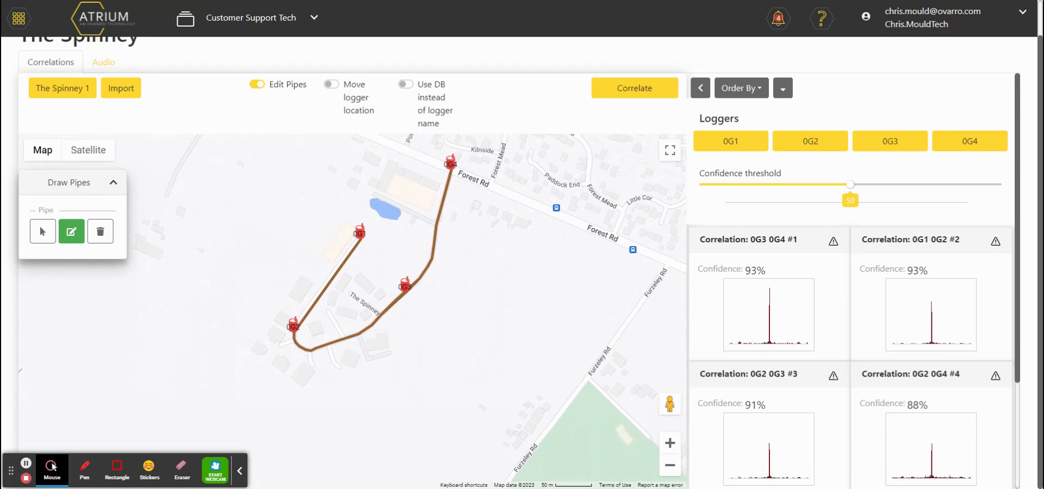
# Leave pipe drawing, enable moving of logger locations and turn off pipe editing.
pyautogui.click(42, 232)
pyautogui.moveTo(363, 238)
pyautogui.mouseDown()
pyautogui.moveTo(356, 209)
pyautogui.moveTo(355, 252)
pyautogui.mouseUp()
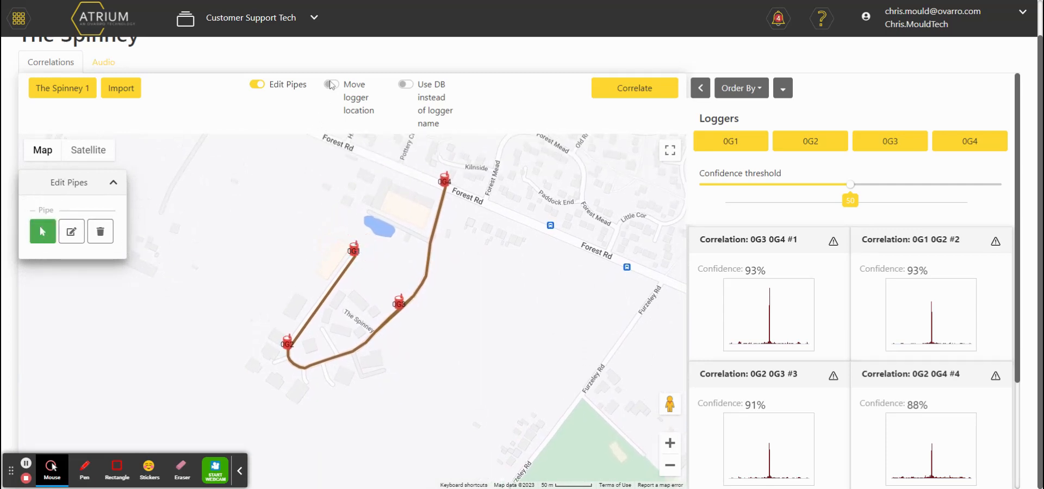
pyautogui.click(331, 84)
pyautogui.click(256, 84)
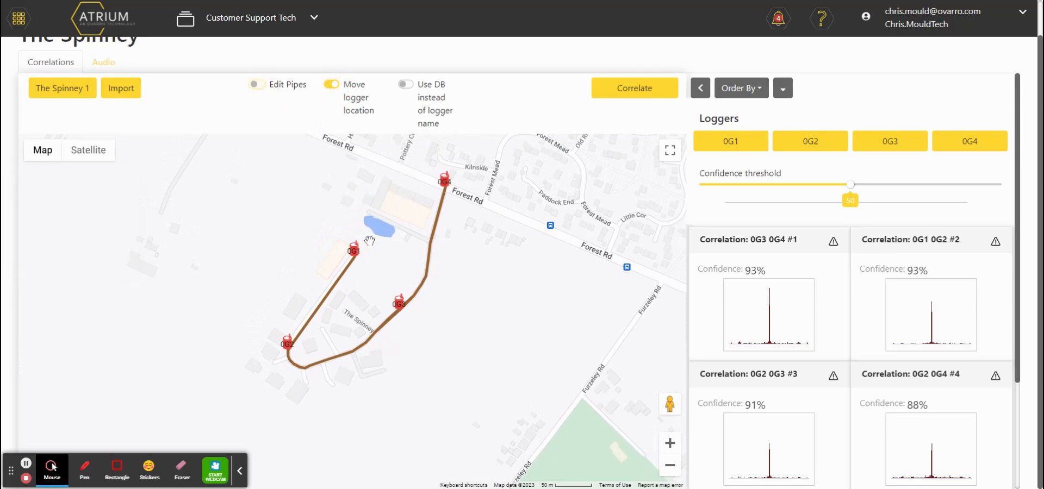
# Move logger 0G1 from the end of its pipe north to Pond Piece.
pyautogui.moveTo(354, 251); pyautogui.dragTo(363, 200)
pyautogui.scroll(2, 379, 294)
pyautogui.moveTo(379, 294); pyautogui.dragTo(396, 198)
pyautogui.scroll(-1, 384, 186)
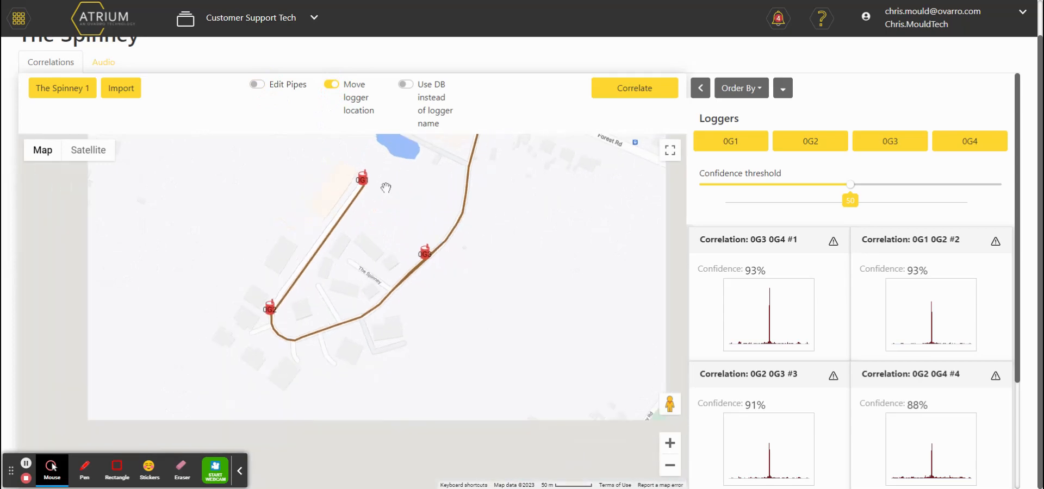
pyautogui.moveTo(401, 161)
pyautogui.mouseDown()
pyautogui.moveTo(370, 247)
pyautogui.moveTo(330, 192)
pyautogui.mouseUp()
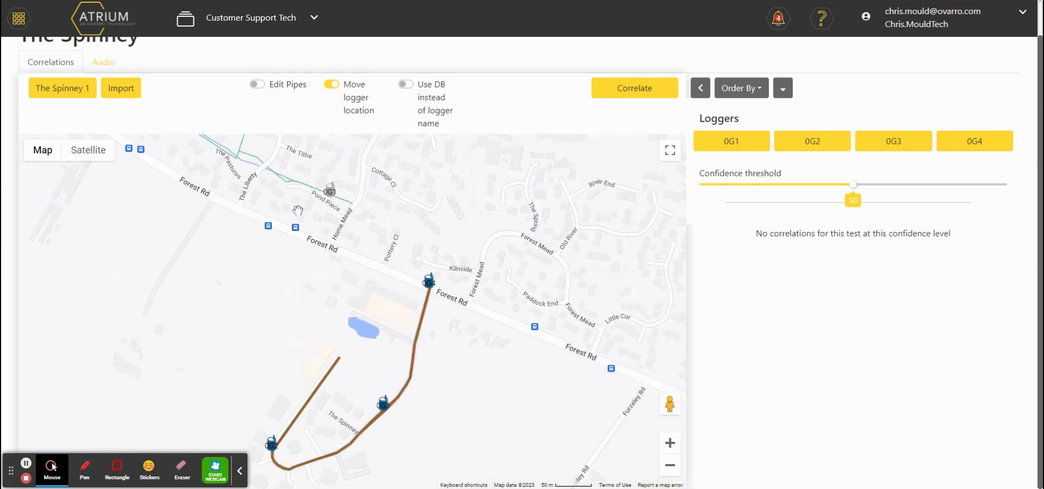
# Move logger 0G1 back to the open end of the pipe coming from 0G2.
pyautogui.moveTo(299, 142); pyautogui.dragTo(320, 254)
pyautogui.moveTo(398, 317)
pyautogui.mouseDown()
pyautogui.moveTo(414, 172)
pyautogui.moveTo(320, 274)
pyautogui.mouseUp()
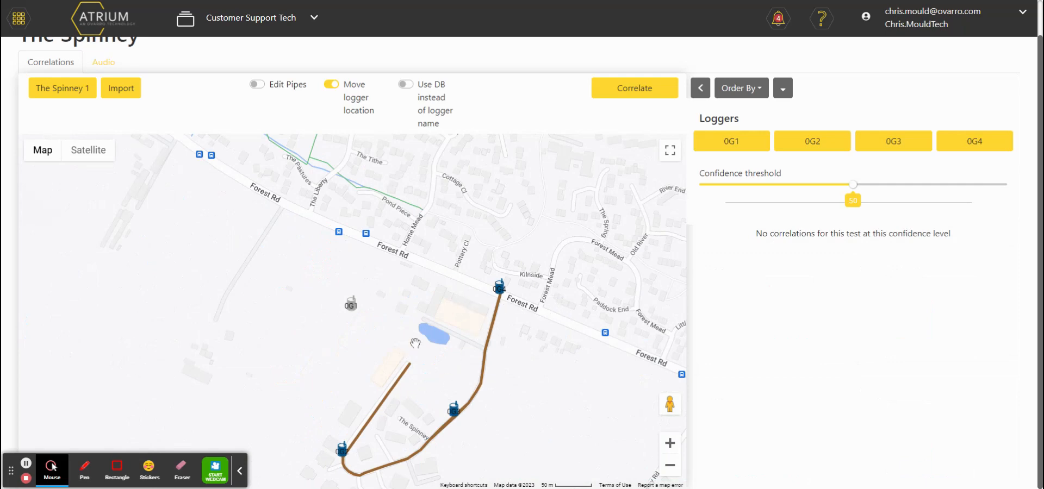
pyautogui.moveTo(405, 328); pyautogui.dragTo(407, 245)
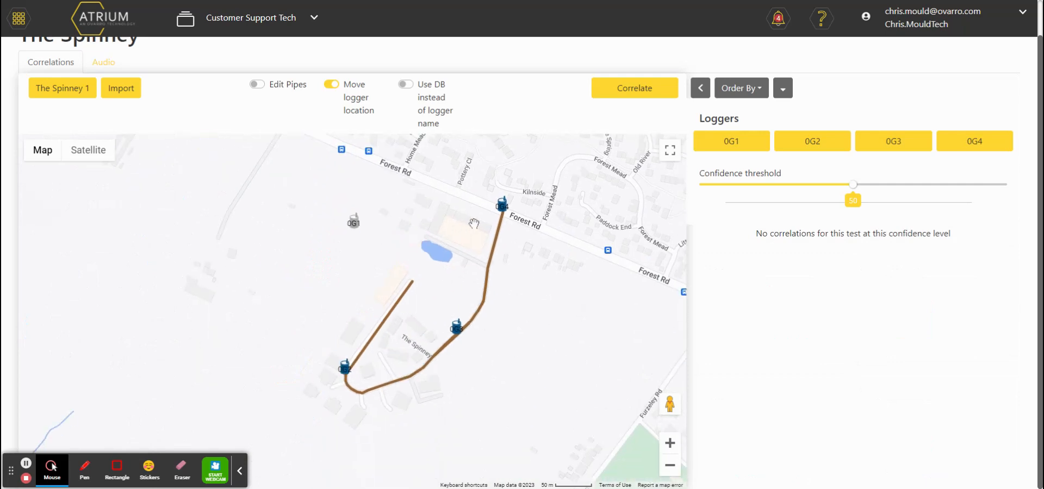
pyautogui.moveTo(390, 205); pyautogui.dragTo(372, 269)
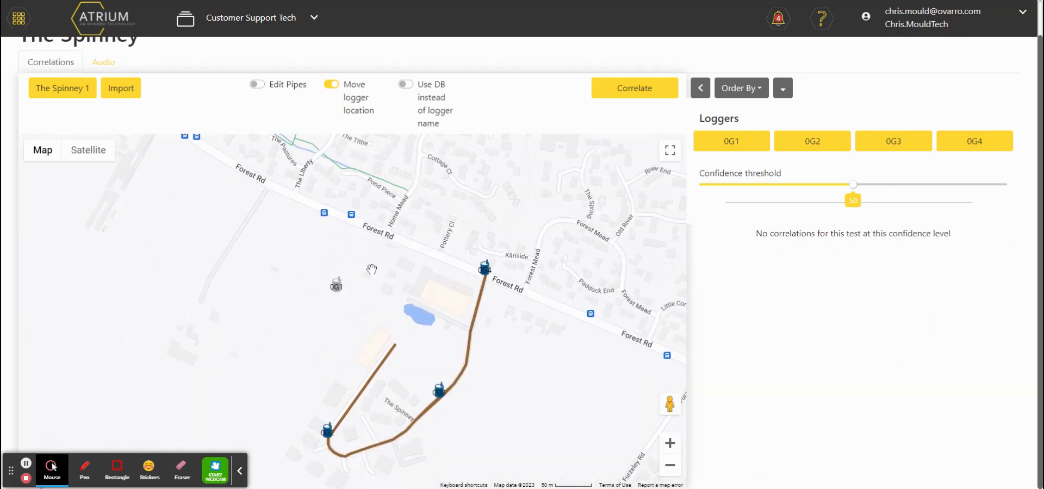
pyautogui.moveTo(355, 302); pyautogui.dragTo(387, 310)
pyautogui.scroll(3, 369, 306)
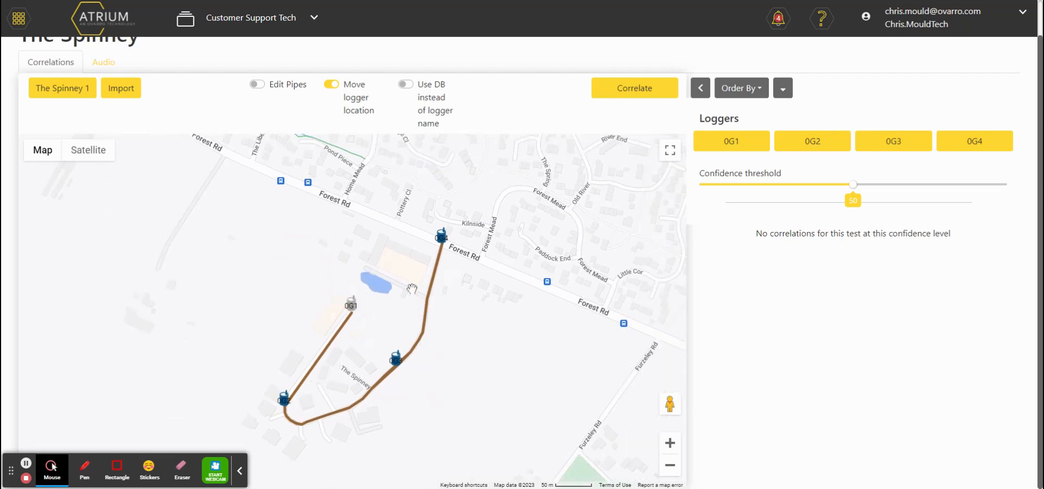
# Settle logger 0G1 at the open end of its pipe and turn off moving of logger locations.
pyautogui.click(334, 308)
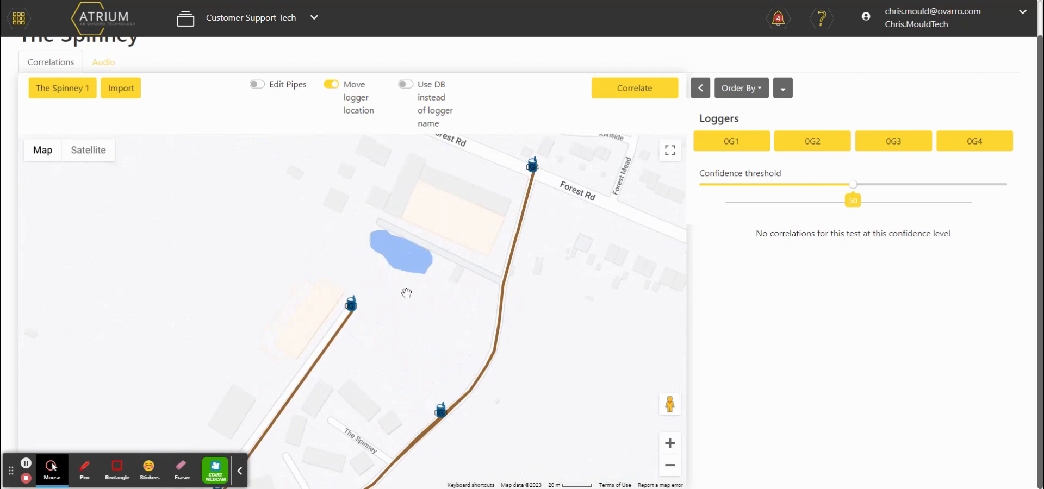
pyautogui.scroll(-1, 406, 296)
pyautogui.moveTo(411, 291); pyautogui.dragTo(353, 295)
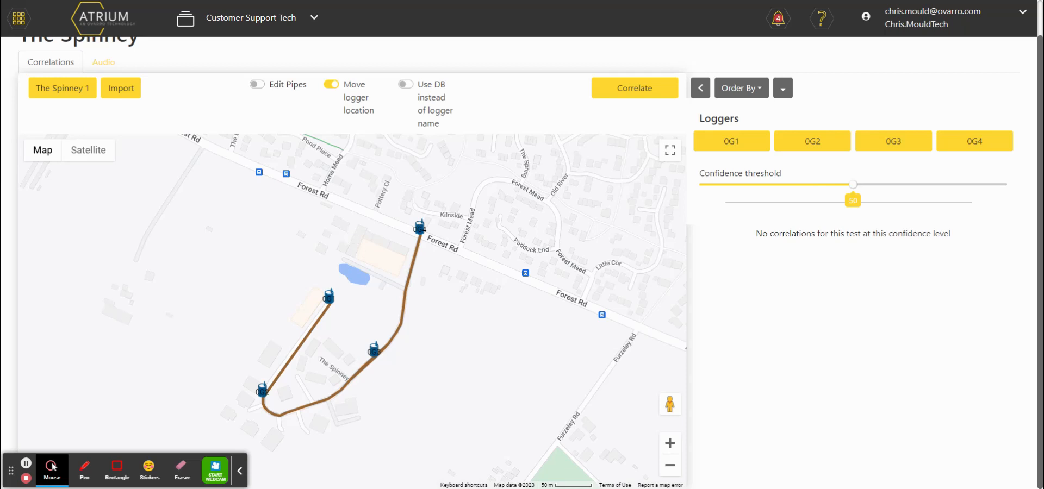
pyautogui.click(332, 85)
# Label the loggers on the map with DB values instead of names, and switch the labels back to logger names.
pyautogui.scroll(1, 350, 285)
pyautogui.moveTo(350, 286); pyautogui.dragTo(330, 169)
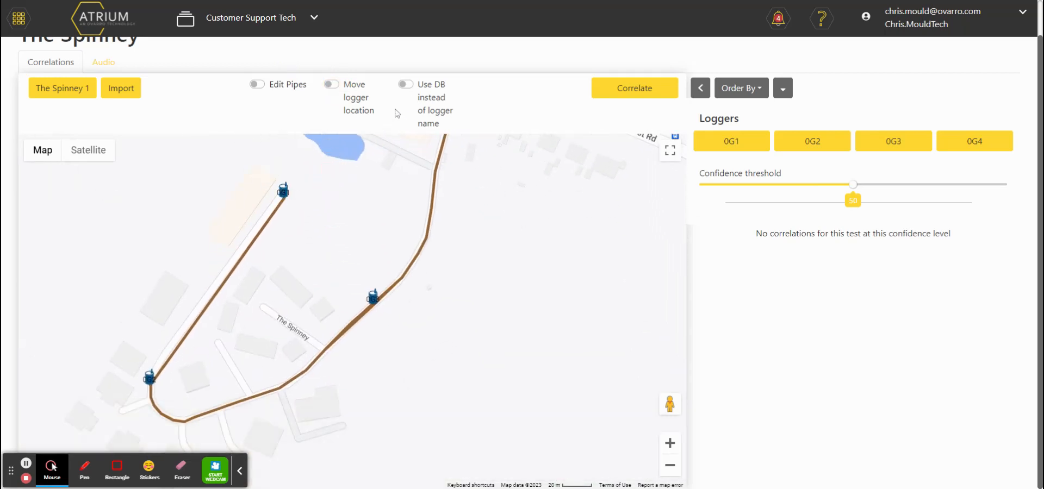
pyautogui.click(406, 86)
pyautogui.moveTo(350, 224); pyautogui.dragTo(325, 280)
pyautogui.moveTo(356, 243); pyautogui.dragTo(377, 259)
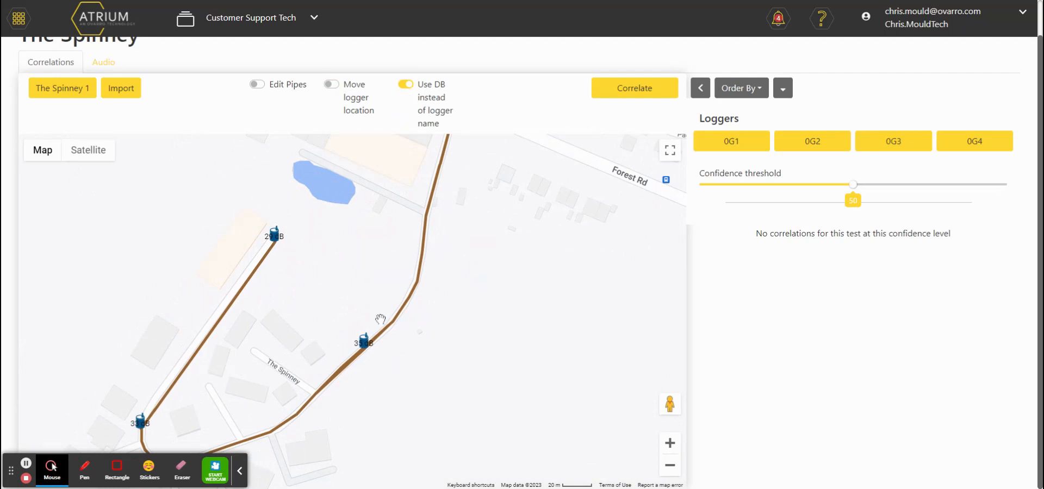
pyautogui.click(405, 85)
pyautogui.scroll(-1, 359, 209)
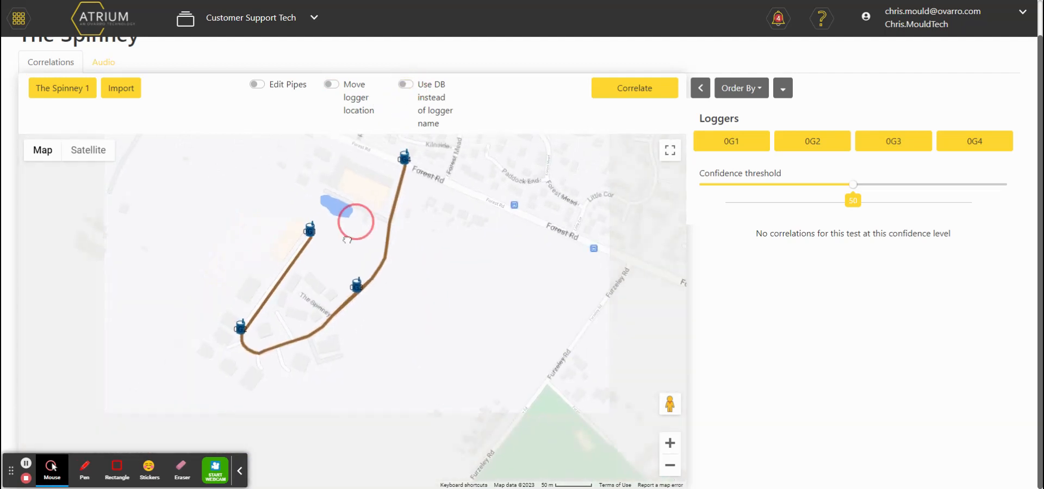
# Widen the correlation results area and run a correlation with a leak marker threshold of 40.
pyautogui.click(701, 89)
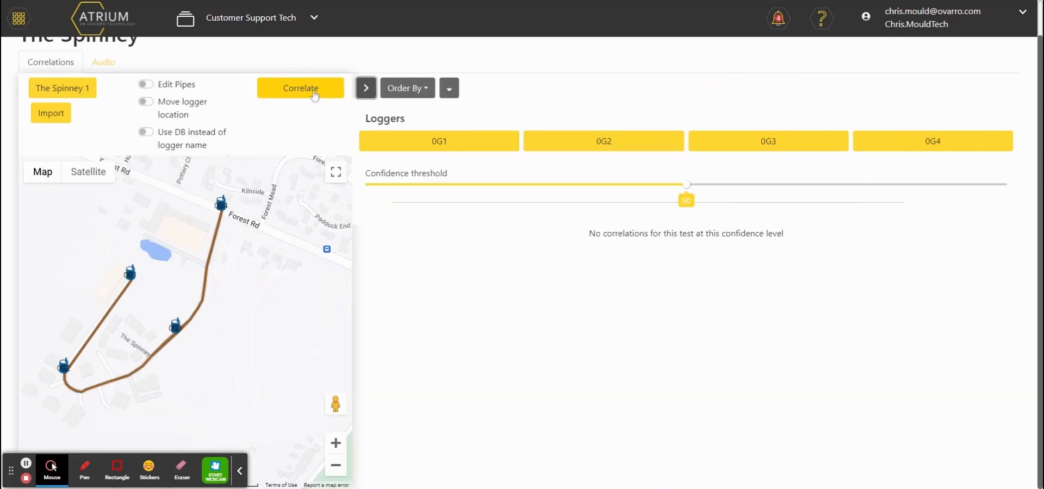
pyautogui.click(314, 93)
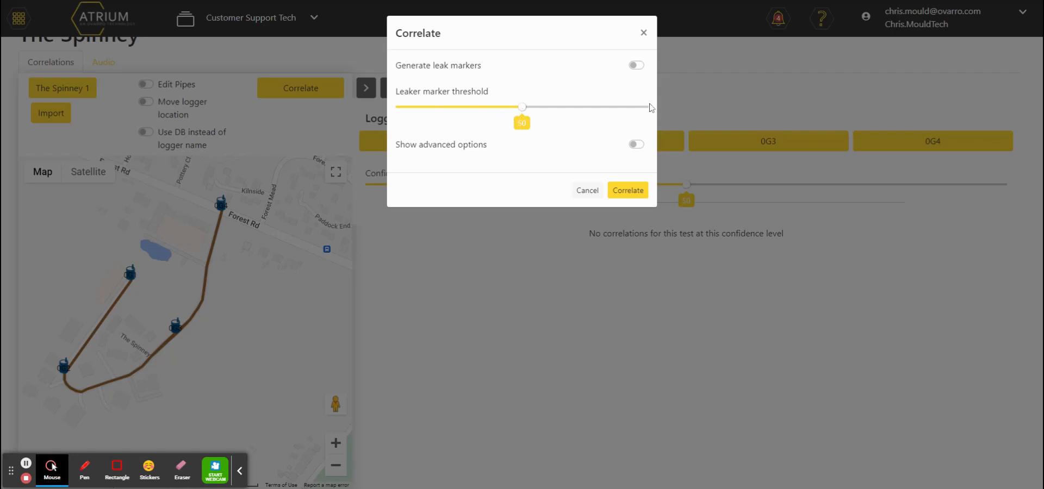
pyautogui.moveTo(523, 115); pyautogui.dragTo(497, 108)
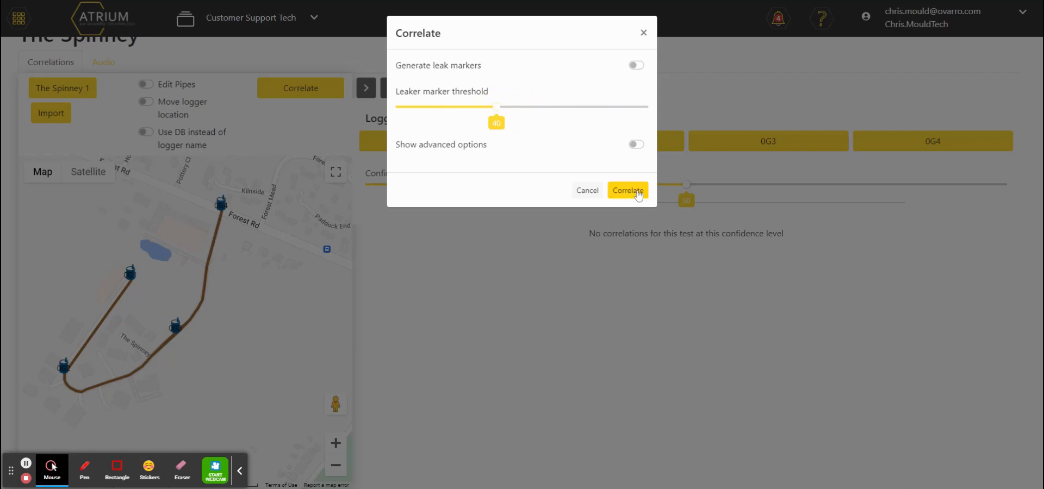
pyautogui.click(639, 195)
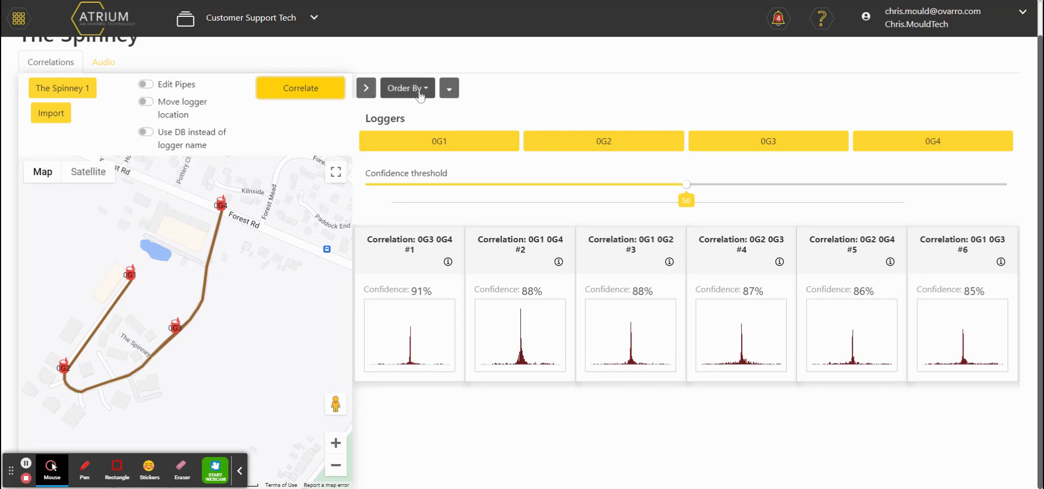
# Order the correlations by loggers, and switch the ordering back to confidence.
pyautogui.click(406, 88)
pyautogui.click(426, 117)
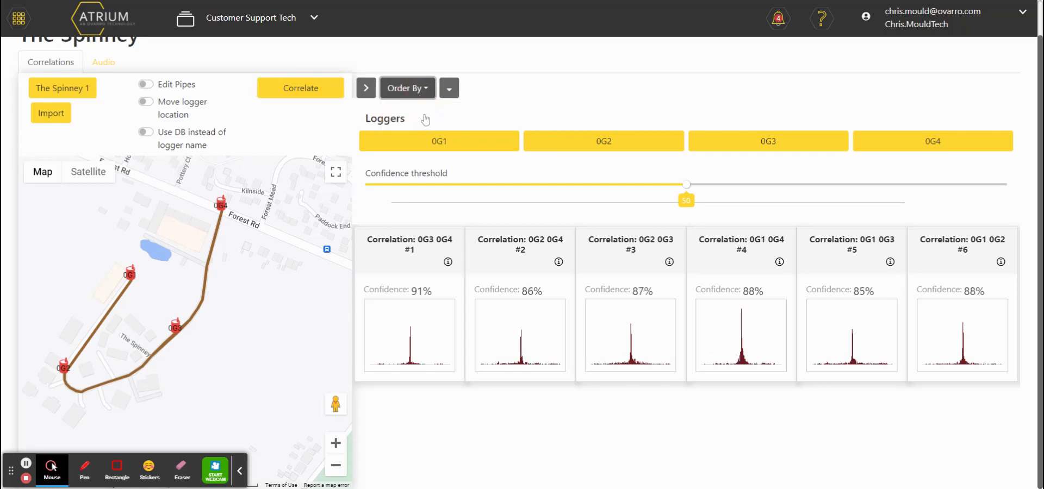
pyautogui.click(407, 88)
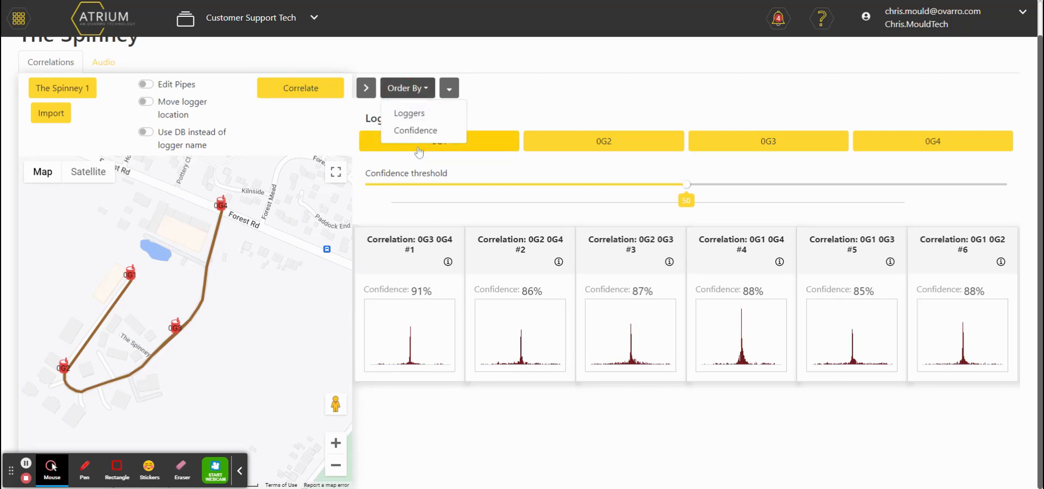
pyautogui.click(419, 129)
# Filter the correlation list by excluding loggers 0G3, 0G2 and 0G4 in turn, and include all four loggers again.
pyautogui.moveTo(530, 335)
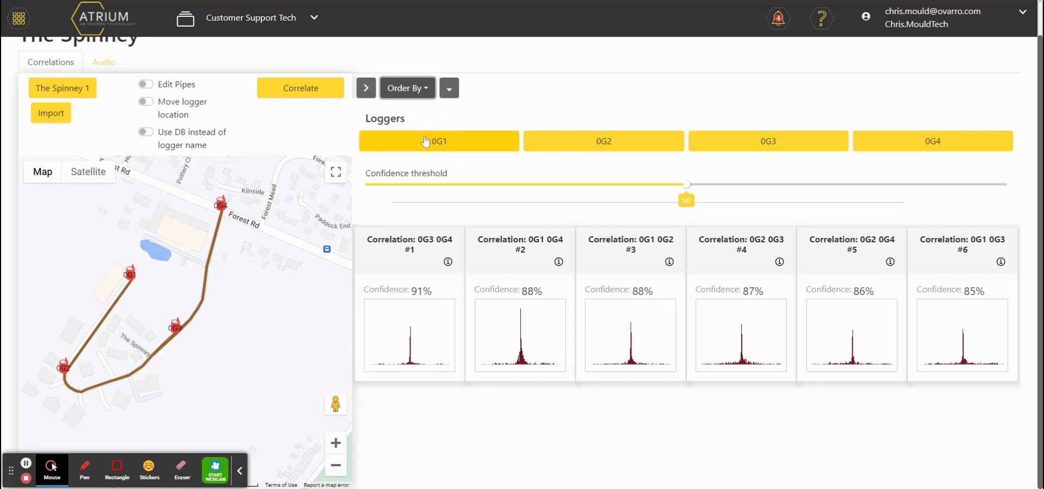
pyautogui.click(792, 146)
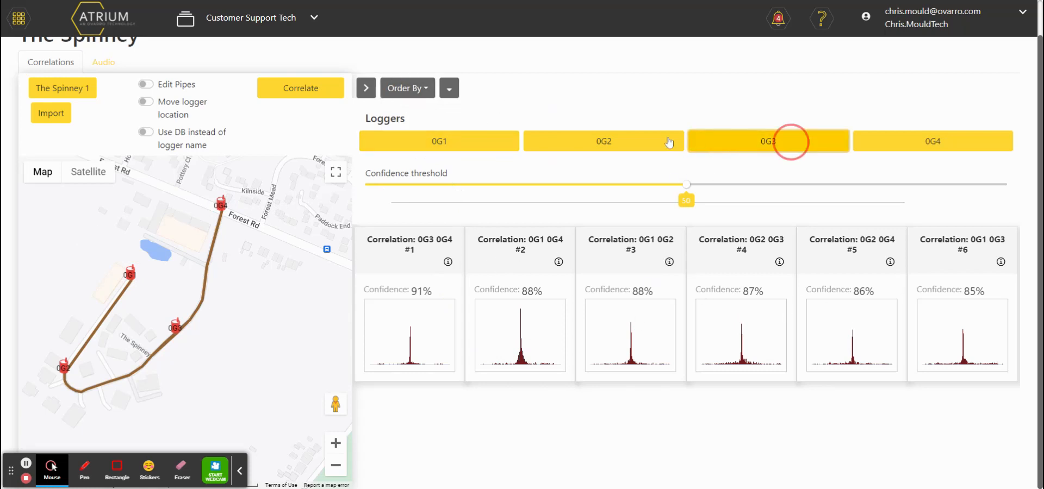
pyautogui.click(646, 143)
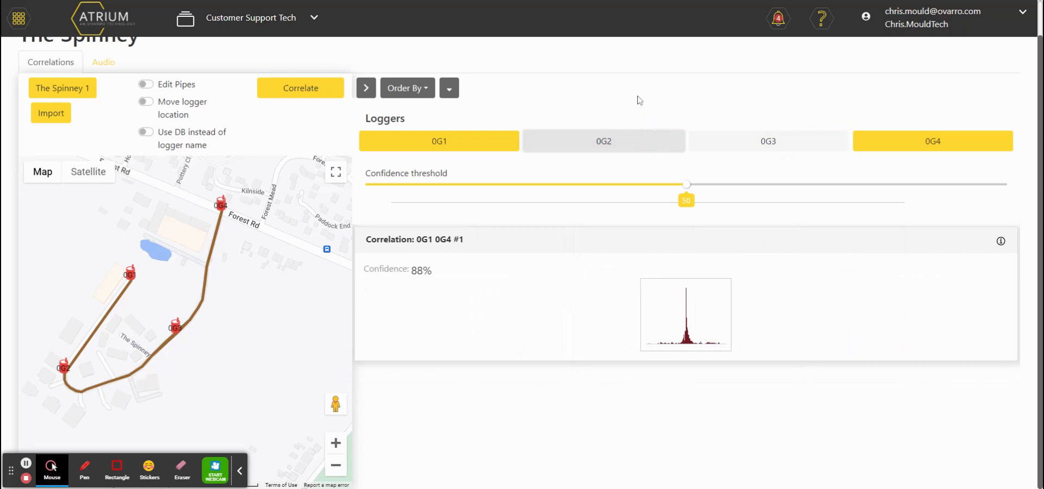
pyautogui.click(625, 140)
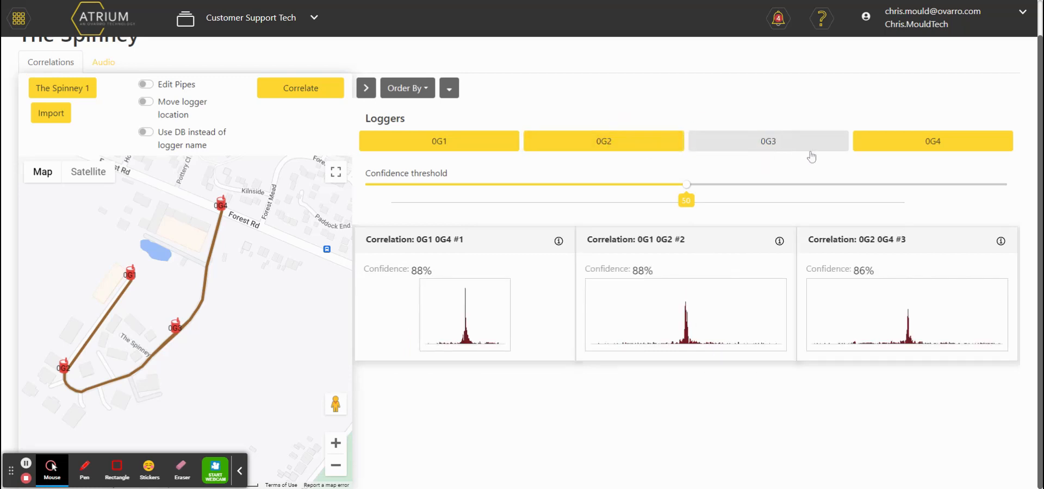
pyautogui.click(792, 142)
pyautogui.click(907, 142)
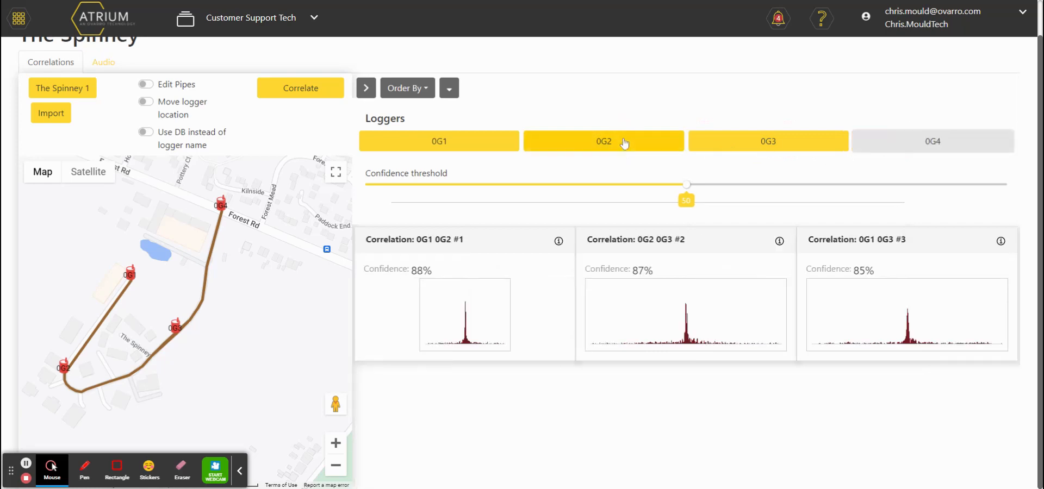
pyautogui.click(624, 140)
pyautogui.click(632, 151)
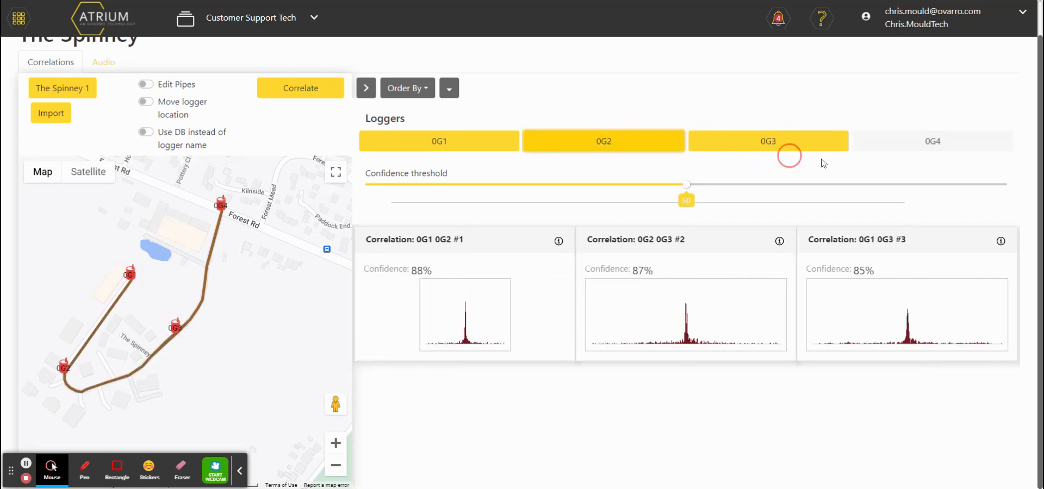
pyautogui.click(891, 156)
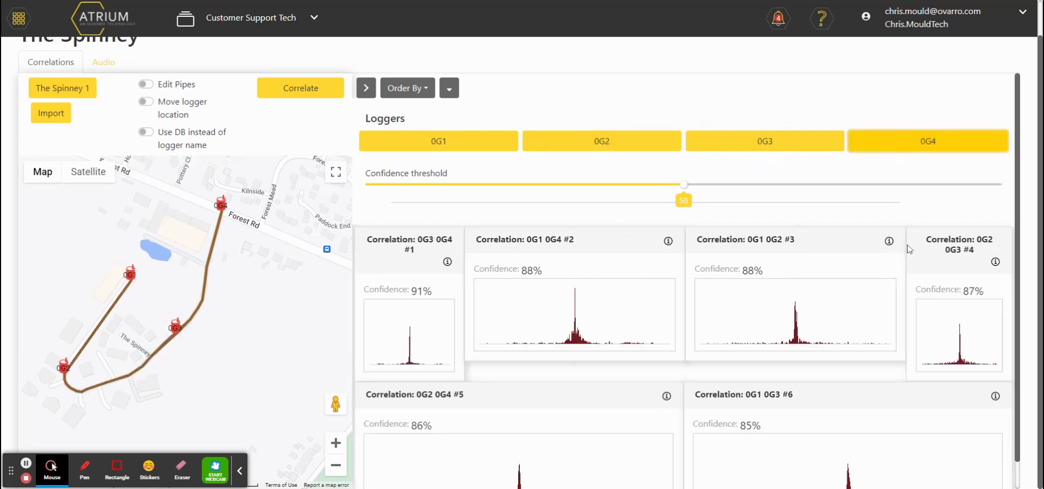
# Open the detailed results of the correlation between loggers 0G3 and 0G4 and look through its pipe and frequency details.
pyautogui.scroll(-1, 965, 190)
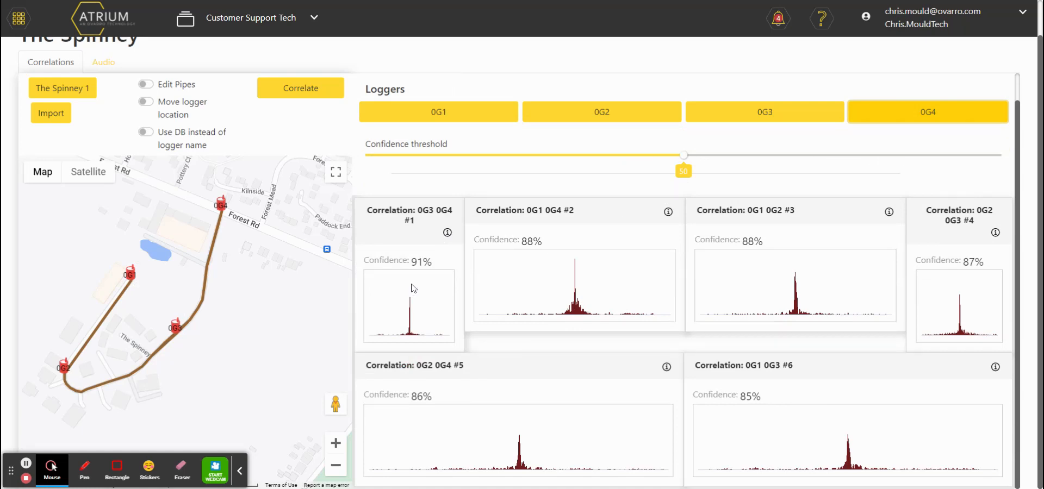
pyautogui.click(413, 288)
pyautogui.moveTo(411, 296)
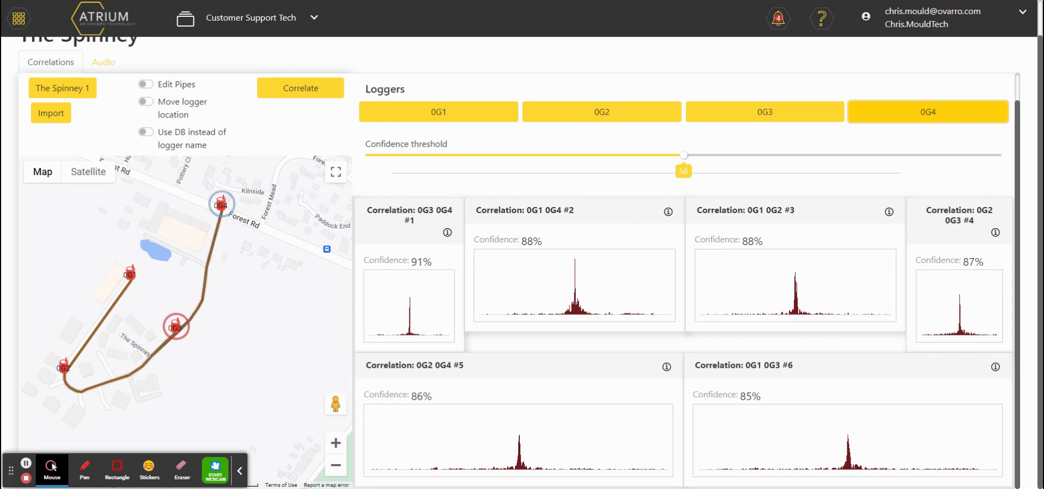
pyautogui.click(448, 234)
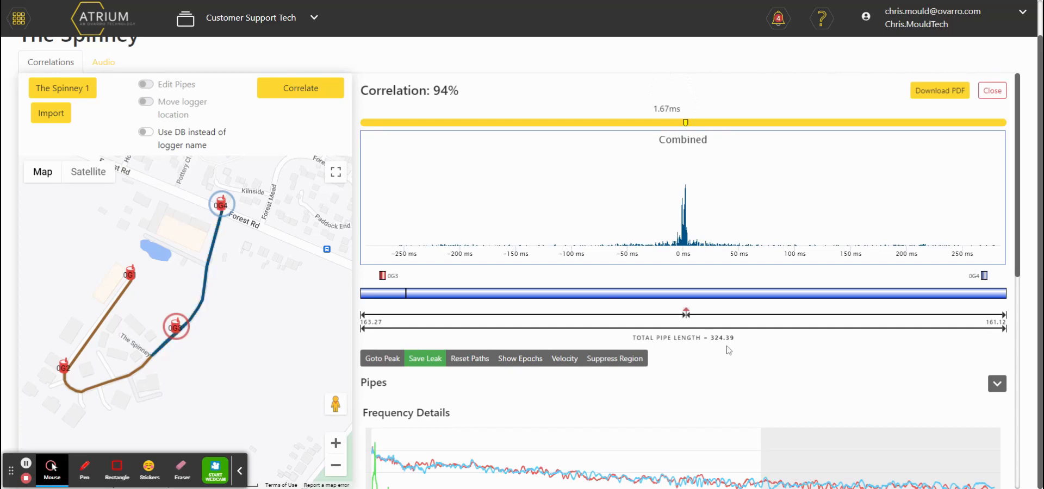
pyautogui.scroll(-5, 650, 204)
pyautogui.scroll(1, 645, 207)
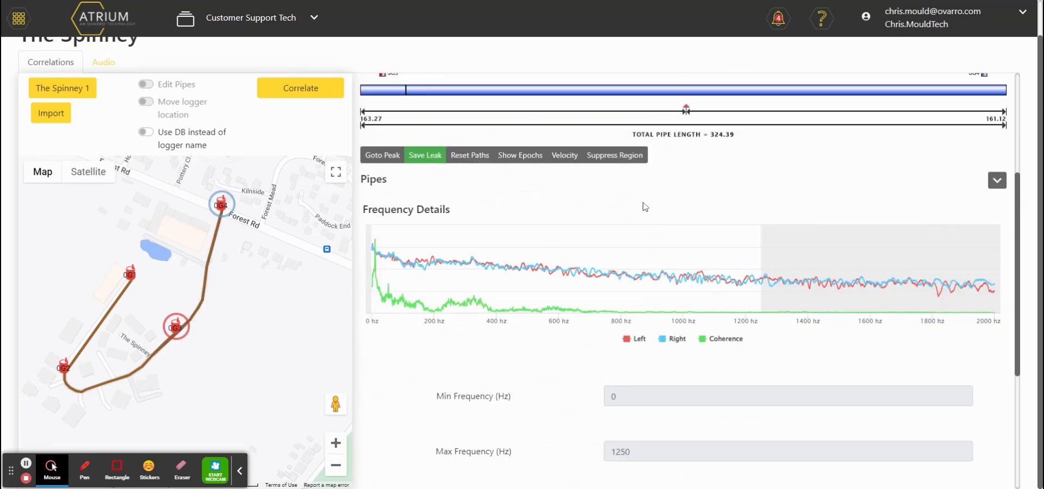
pyautogui.scroll(3, 645, 207)
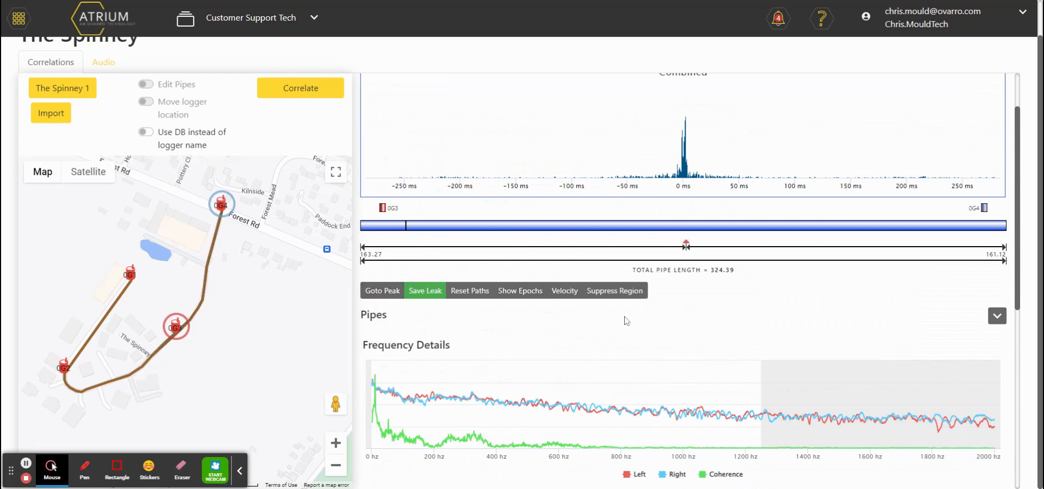
# Place the leak cursor on the combined correlation graph at 5.58 ms and save the leak there.
pyautogui.scroll(2, 627, 321)
pyautogui.moveTo(686, 122)
pyautogui.mouseDown()
pyautogui.moveTo(529, 93)
pyautogui.moveTo(857, 202)
pyautogui.moveTo(739, 182)
pyautogui.moveTo(911, 236)
pyautogui.moveTo(782, 198)
pyautogui.moveTo(816, 210)
pyautogui.moveTo(805, 210)
pyautogui.mouseUp()
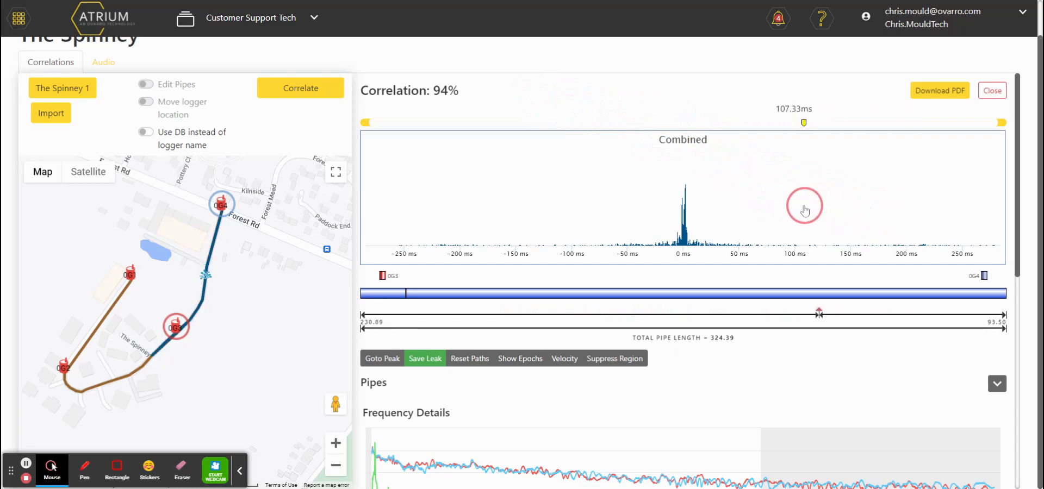
pyautogui.moveTo(797, 122)
pyautogui.mouseDown()
pyautogui.moveTo(819, 143)
pyautogui.moveTo(752, 121)
pyautogui.moveTo(690, 123)
pyautogui.mouseUp()
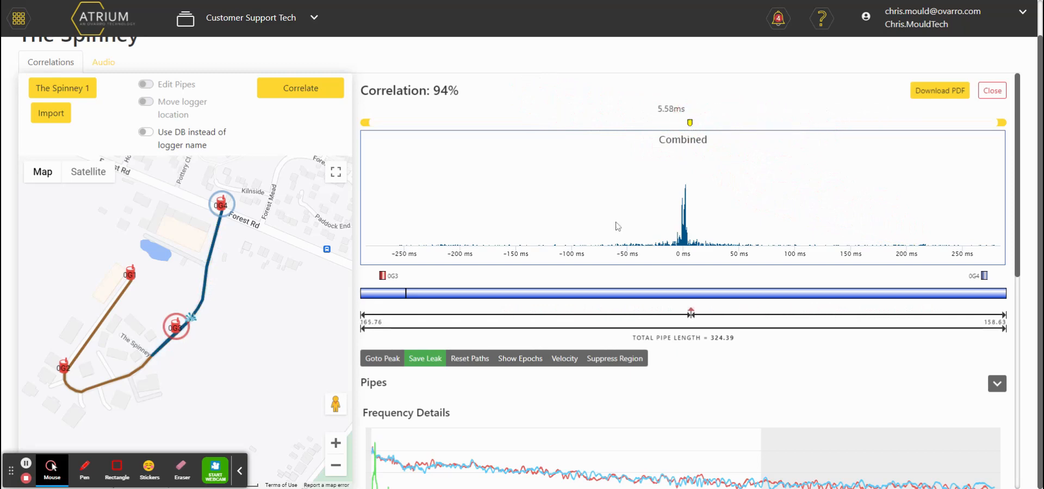
pyautogui.click(416, 358)
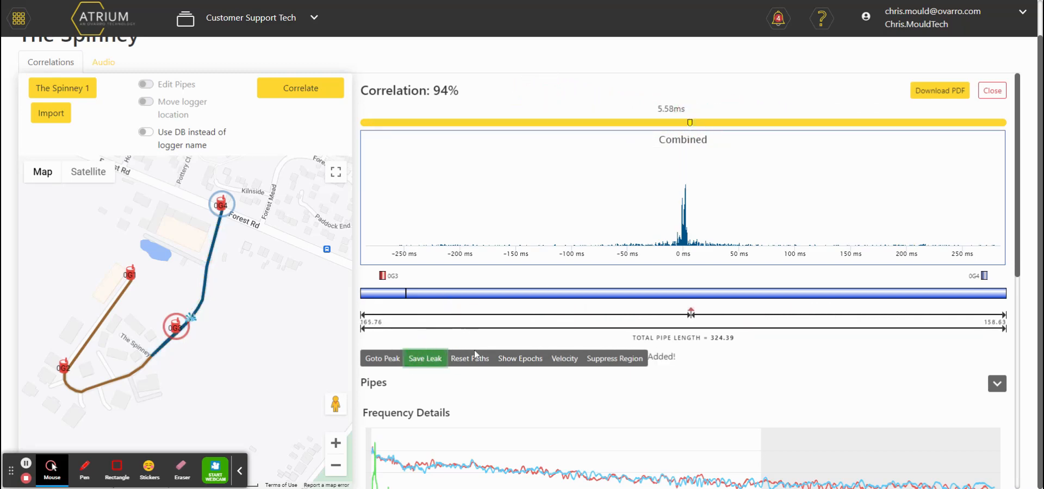
# Display the separate epoch graphs, compare Epochs 1 to 3 with the combined correlation, and hide the epochs again.
pyautogui.click(537, 364)
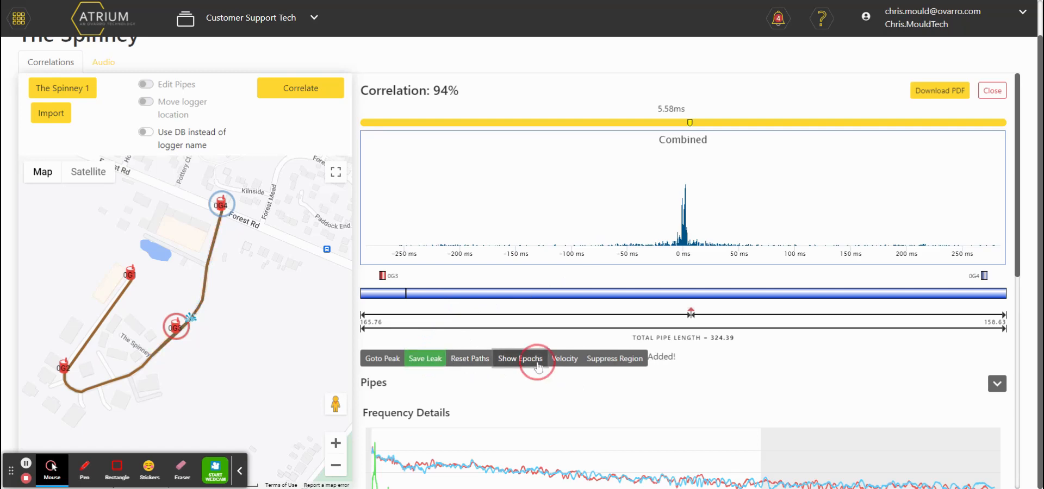
pyautogui.click(1018, 244)
pyautogui.scroll(1, 1026, 276)
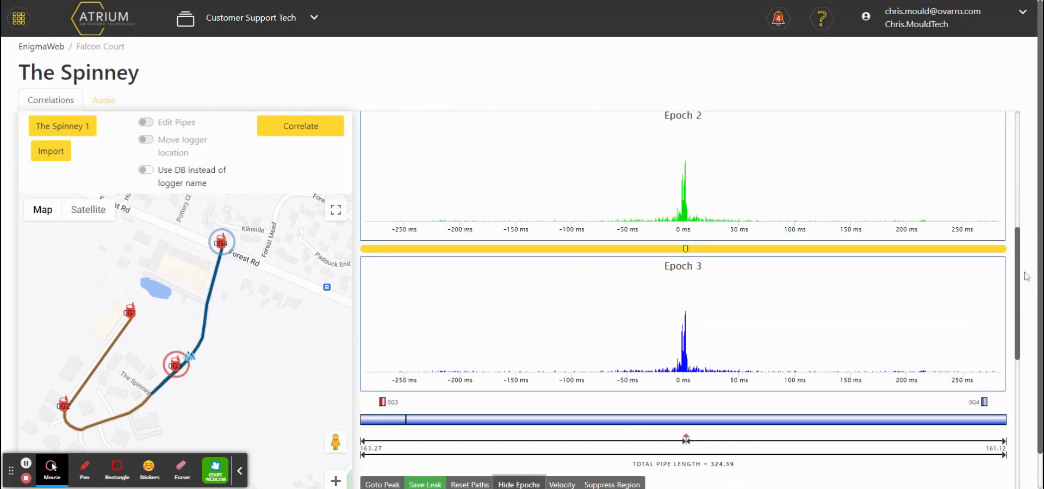
pyautogui.scroll(1, 1020, 261)
pyautogui.scroll(5, 1018, 260)
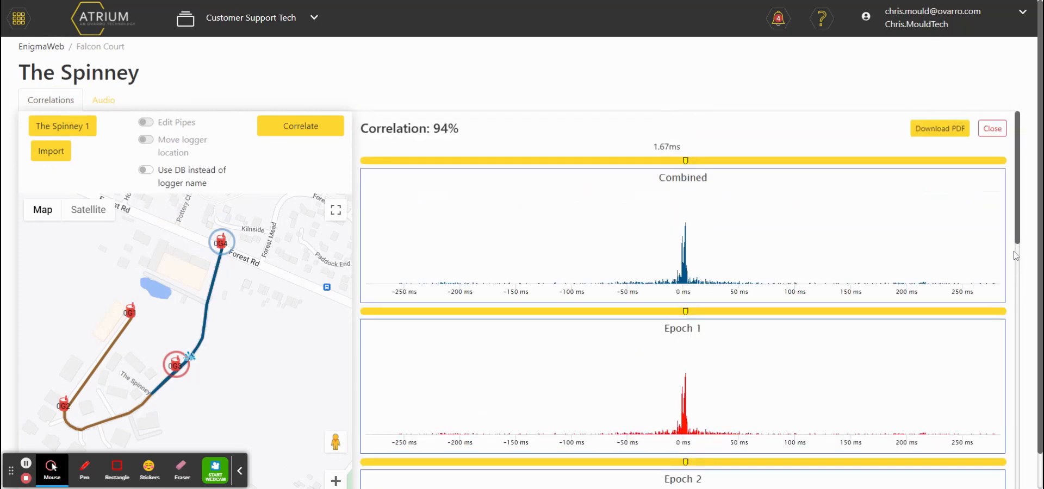
pyautogui.scroll(-1, 1021, 248)
pyautogui.scroll(-3, 1020, 248)
pyautogui.scroll(4, 1020, 248)
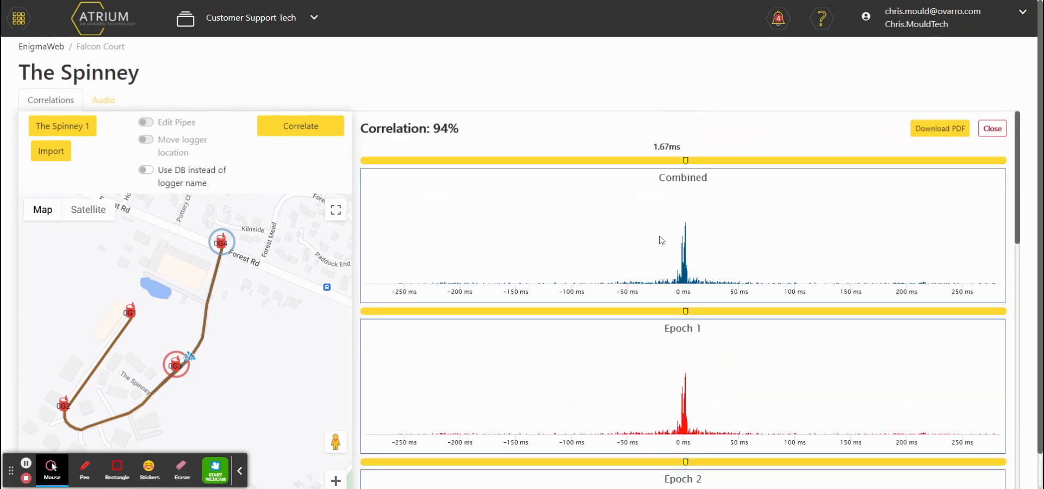
pyautogui.scroll(-1, 660, 239)
pyautogui.scroll(-5, 858, 268)
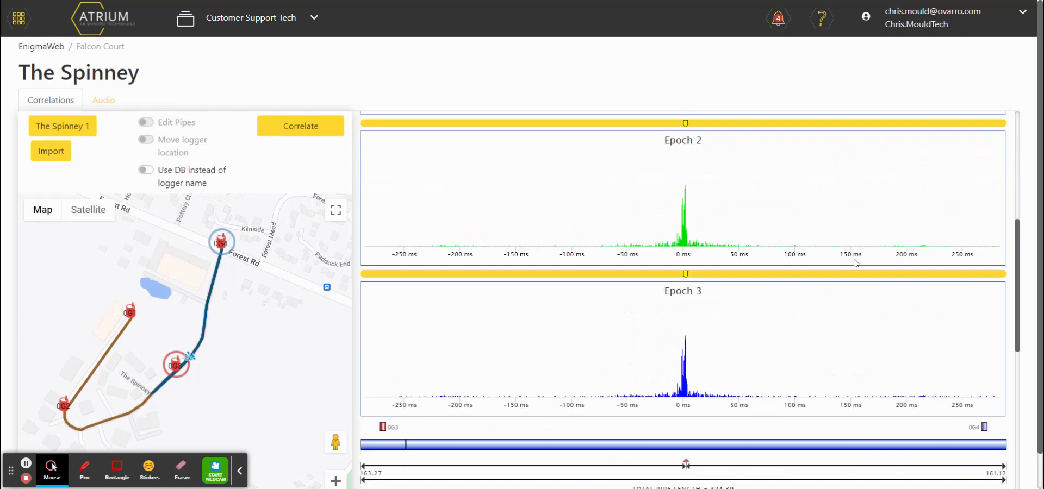
pyautogui.scroll(-2, 854, 258)
pyautogui.scroll(-2, 853, 261)
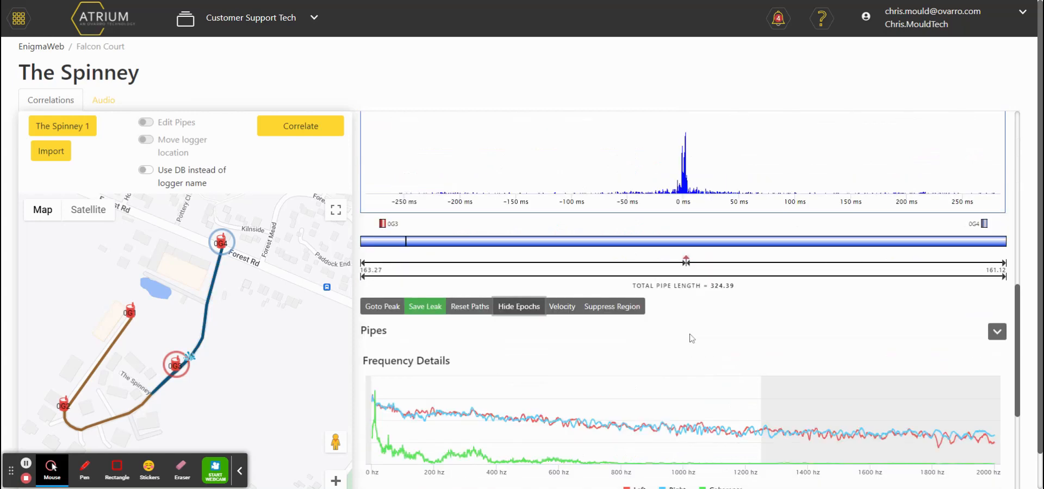
pyautogui.click(540, 306)
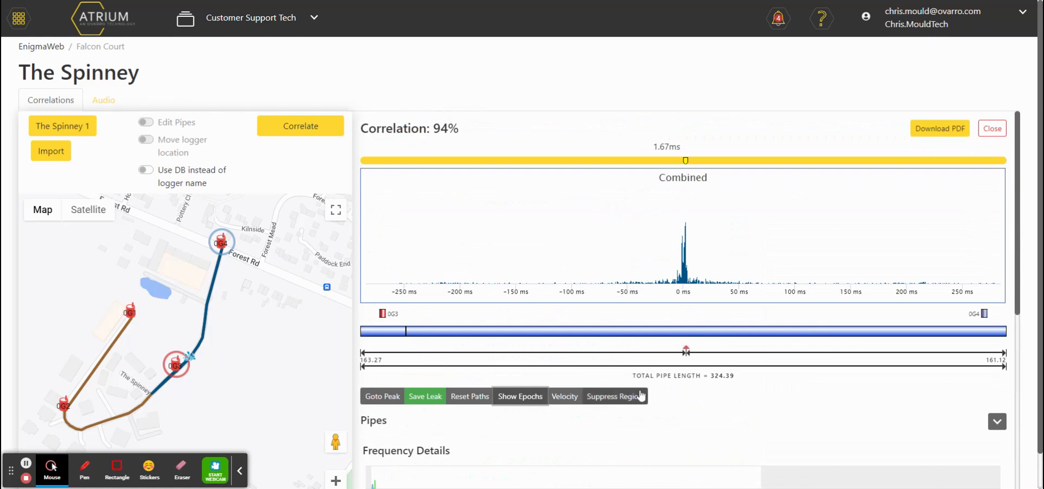
# Suppress the region from about -120 ms to -35 ms on the combined graph and go to the correlation peak.
pyautogui.click(640, 399)
pyautogui.moveTo(550, 247)
pyautogui.mouseDown()
pyautogui.moveTo(674, 278)
pyautogui.moveTo(643, 274)
pyautogui.mouseUp()
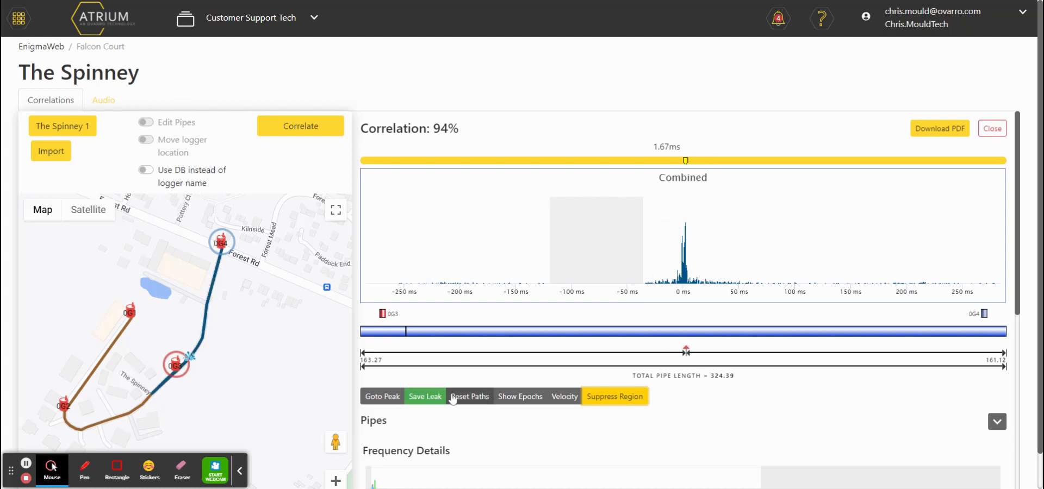
pyautogui.click(381, 398)
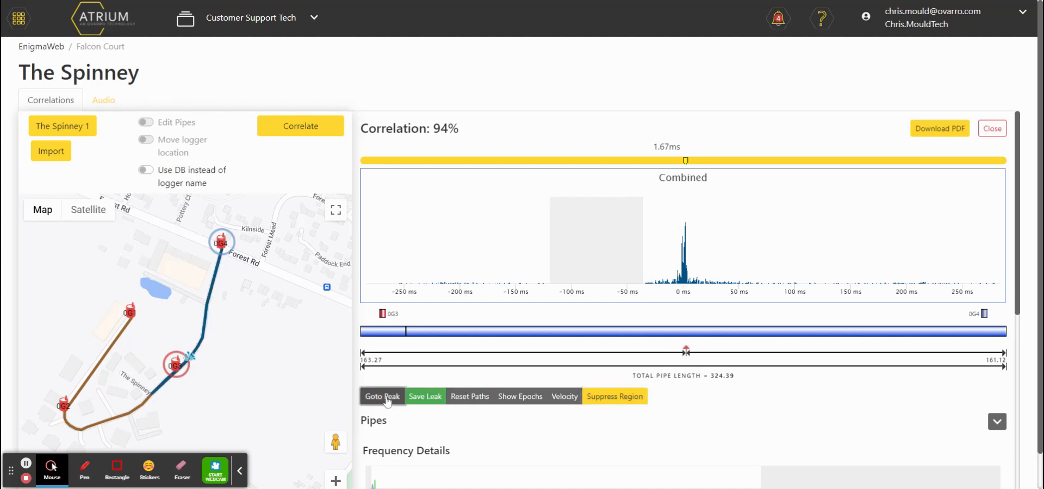
# Save the leak at the 1.67 ms correlation peak and close the detailed results for loggers 0G3 and 0G4.
pyautogui.click(427, 397)
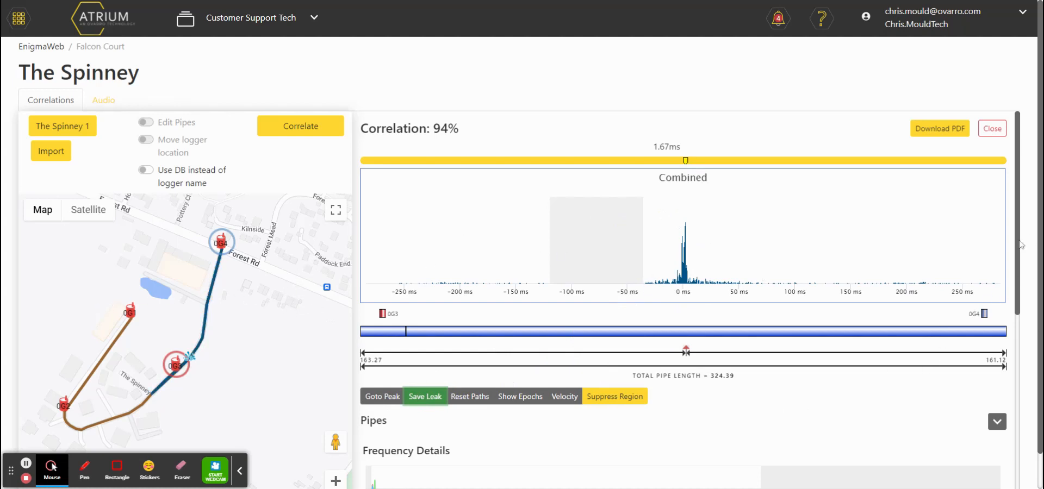
pyautogui.click(992, 129)
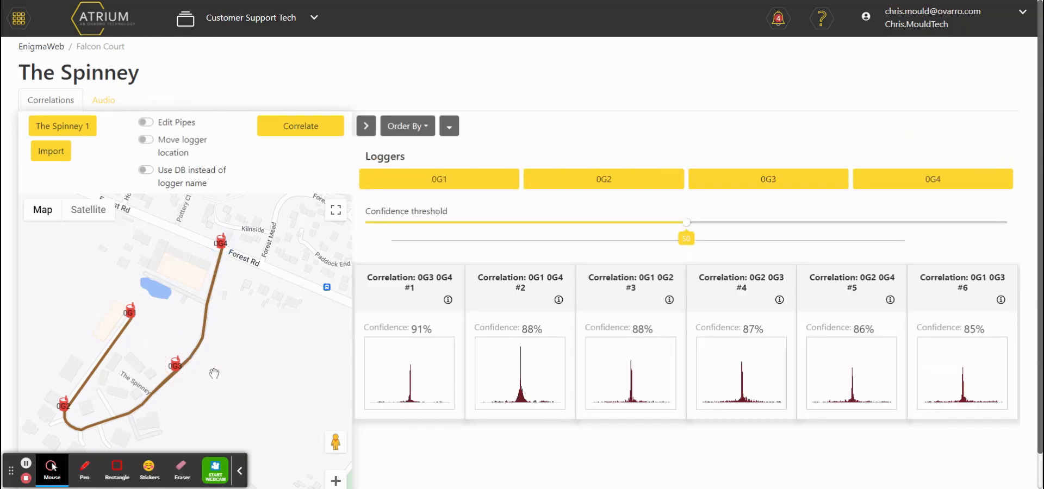
# Open the detailed results of the correlation between loggers 0G1 and 0G4 and remove the suppressed region from its combined graph.
pyautogui.click(559, 302)
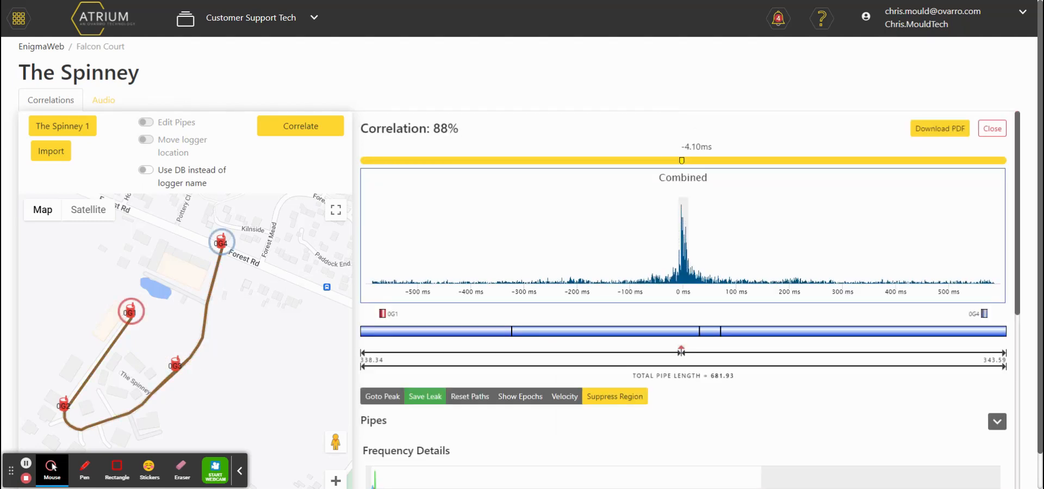
pyautogui.click(643, 401)
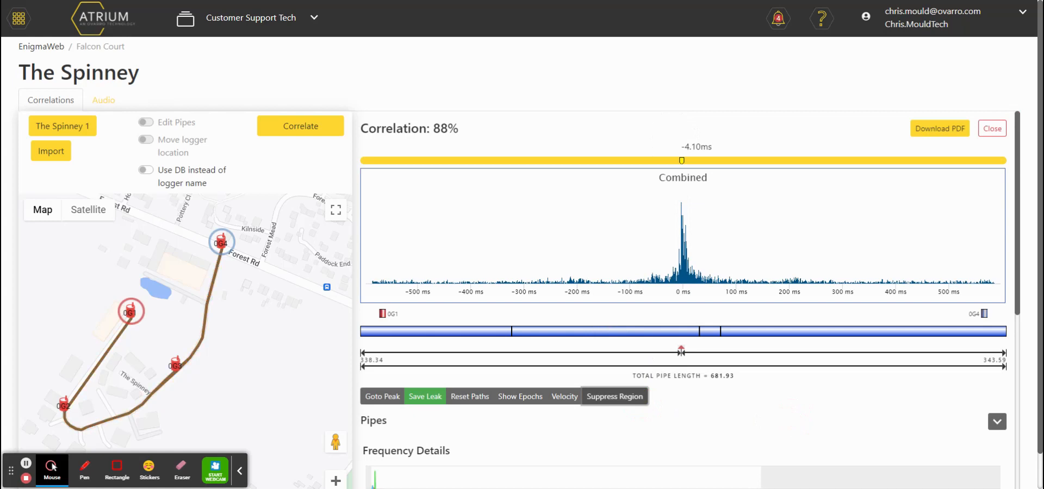
# Examine the Frequency Details graph by hiding and restoring its Coherence, Right and Left traces in turn.
pyautogui.scroll(-4, 680, 370)
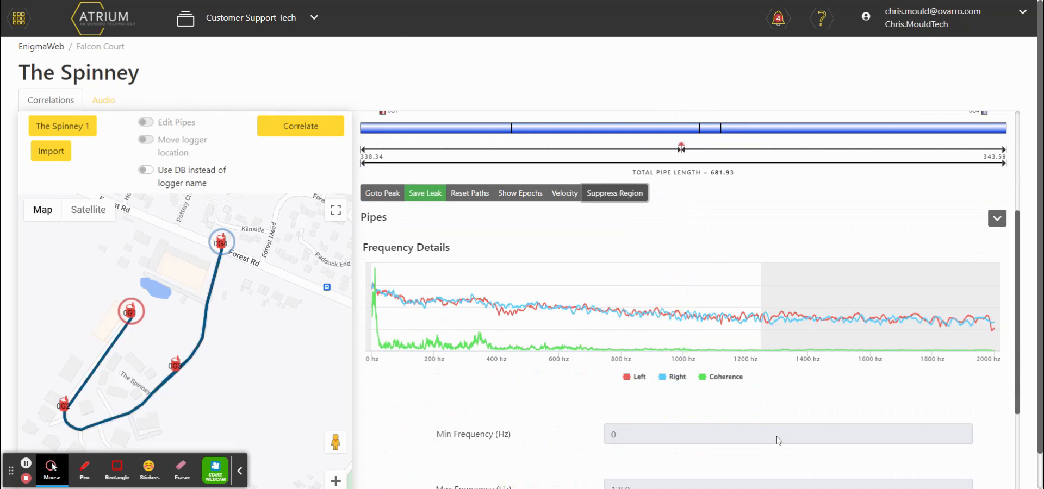
pyautogui.scroll(-1, 797, 418)
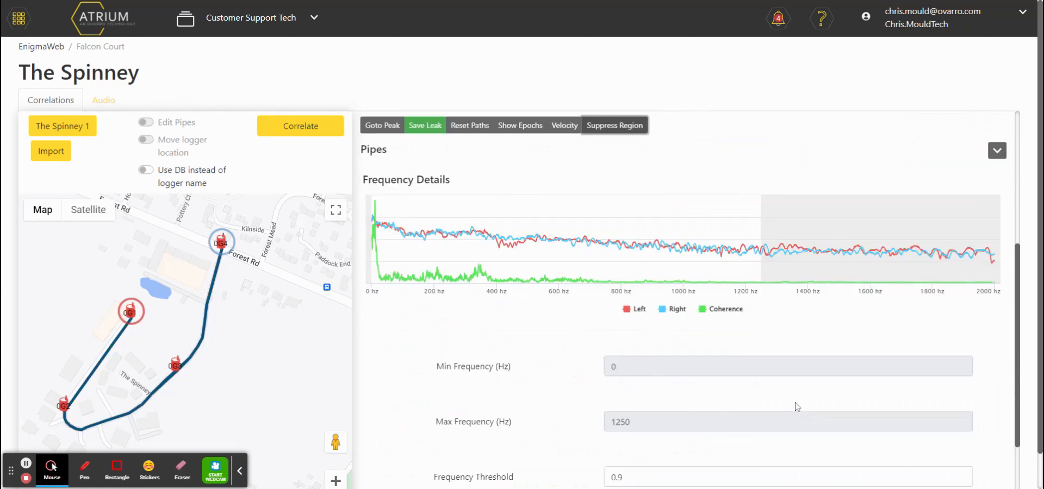
pyautogui.click(703, 309)
pyautogui.scroll(1, 702, 328)
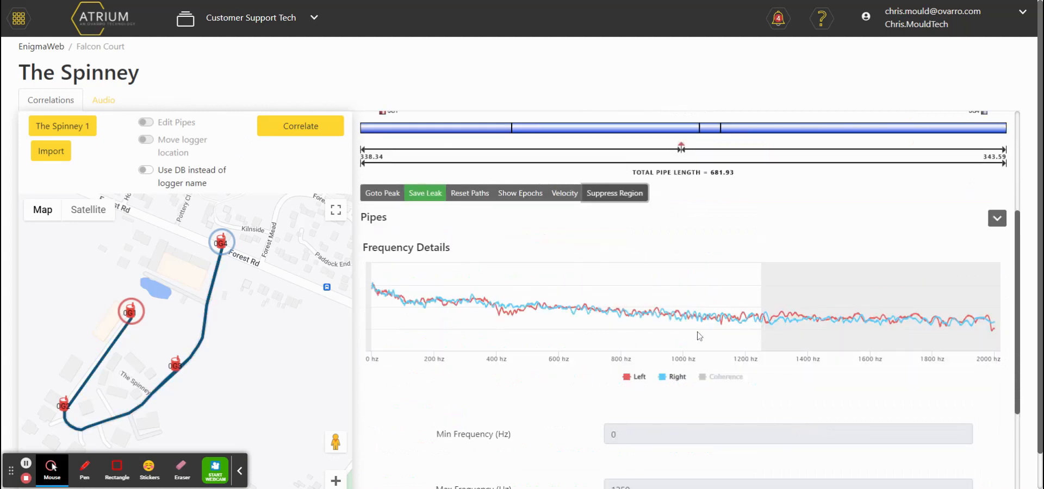
pyautogui.click(698, 376)
pyautogui.click(662, 378)
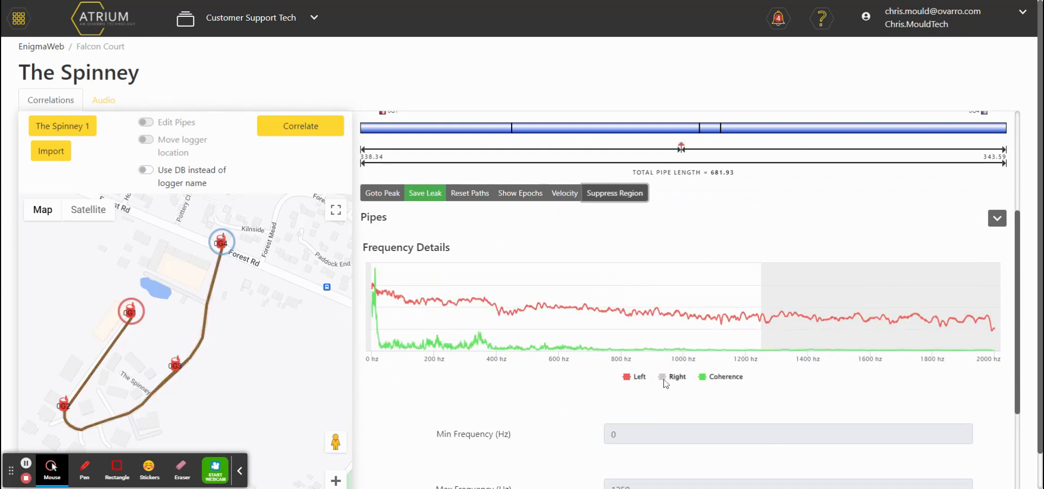
pyautogui.click(664, 377)
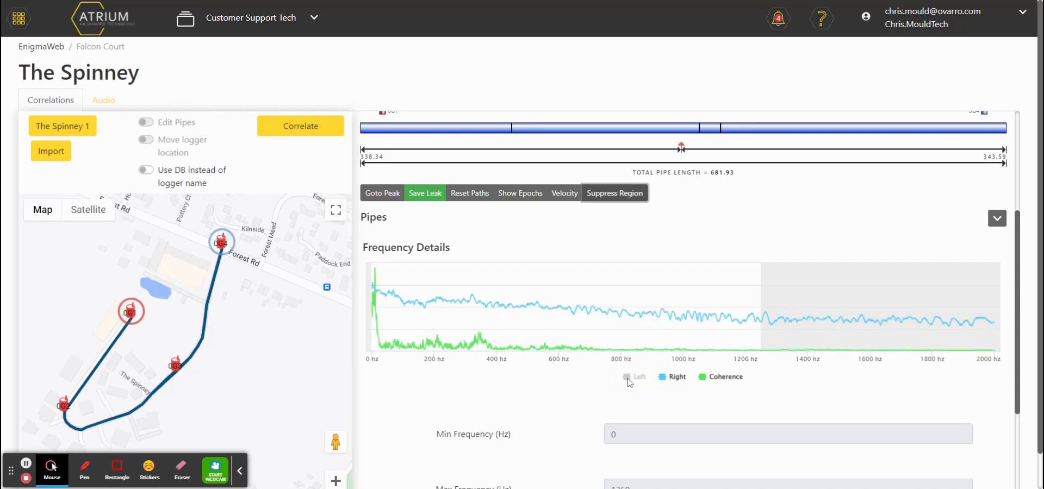
pyautogui.click(631, 378)
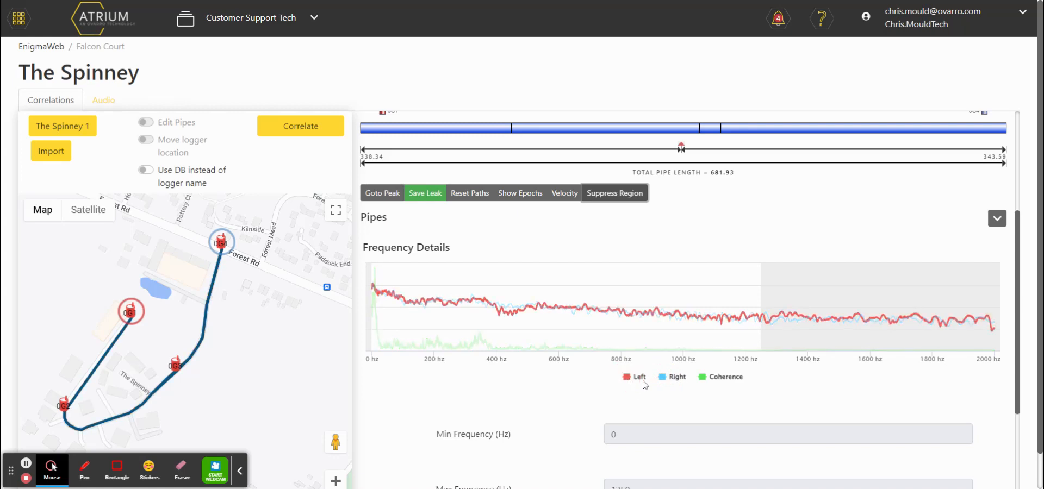
pyautogui.click(707, 380)
pyautogui.click(670, 378)
pyautogui.click(670, 377)
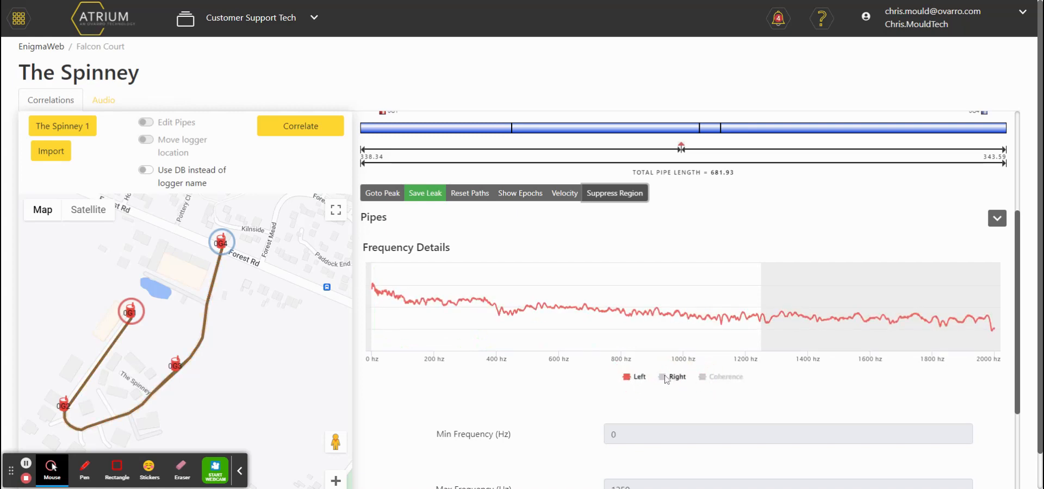
pyautogui.click(704, 379)
# Turn off Auto Filter in the frequency settings to unlock the minimum and maximum frequency, and turn it back on.
pyautogui.scroll(-3, 702, 382)
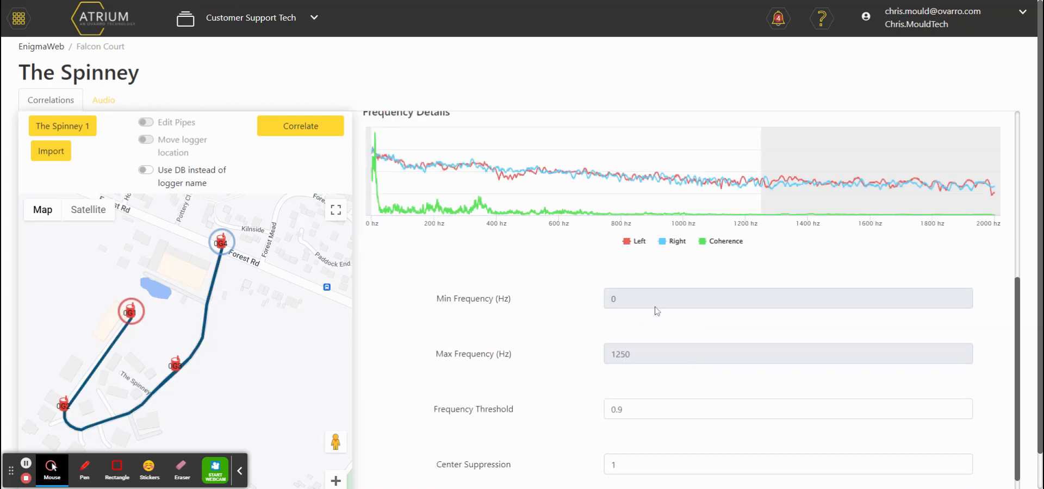
pyautogui.scroll(-3, 655, 310)
pyautogui.scroll(-1, 668, 332)
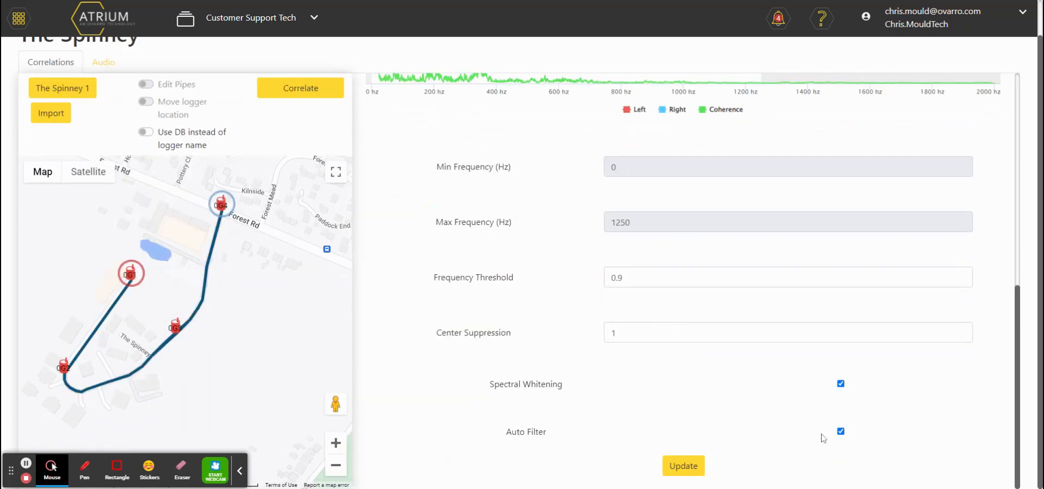
pyautogui.click(841, 431)
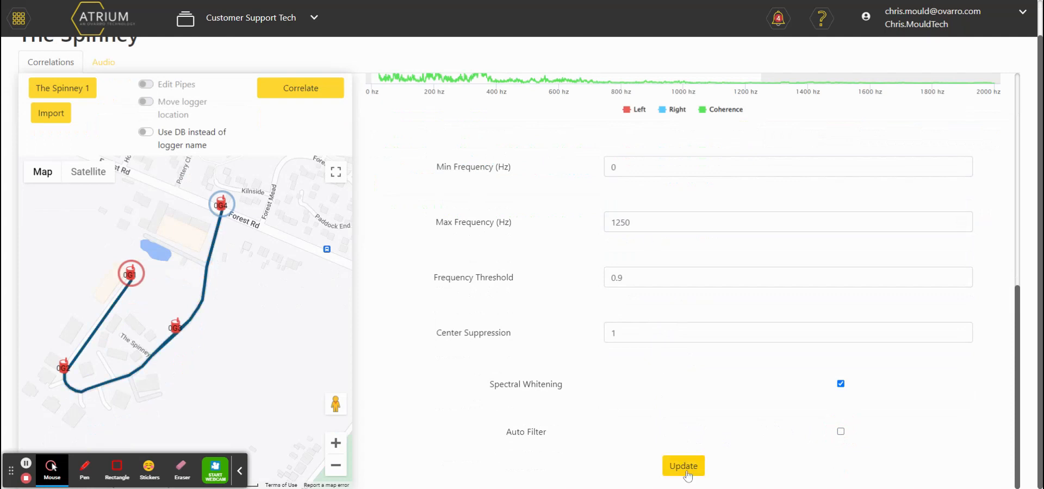
pyautogui.click(841, 432)
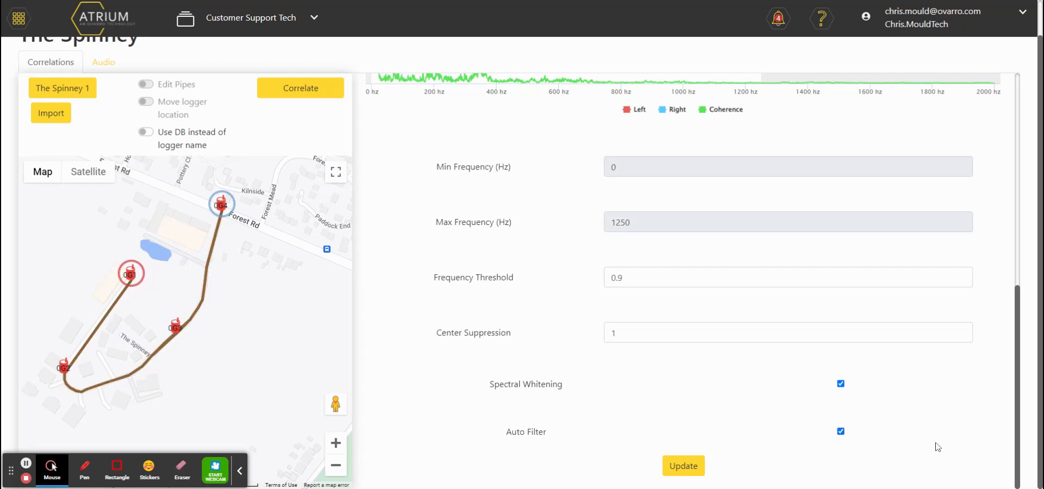
pyautogui.scroll(6, 1001, 424)
pyautogui.scroll(3, 1013, 417)
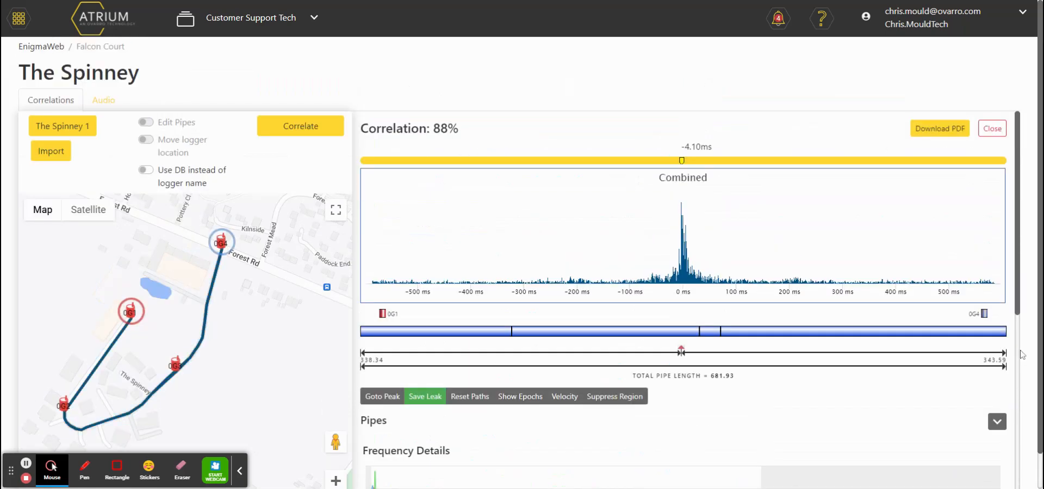
# Expand the pipe details between loggers 0G1 and 0G4, review each section's material, length, diameter and velocity, and collapse them.
pyautogui.scroll(-4, 1022, 354)
pyautogui.click(997, 217)
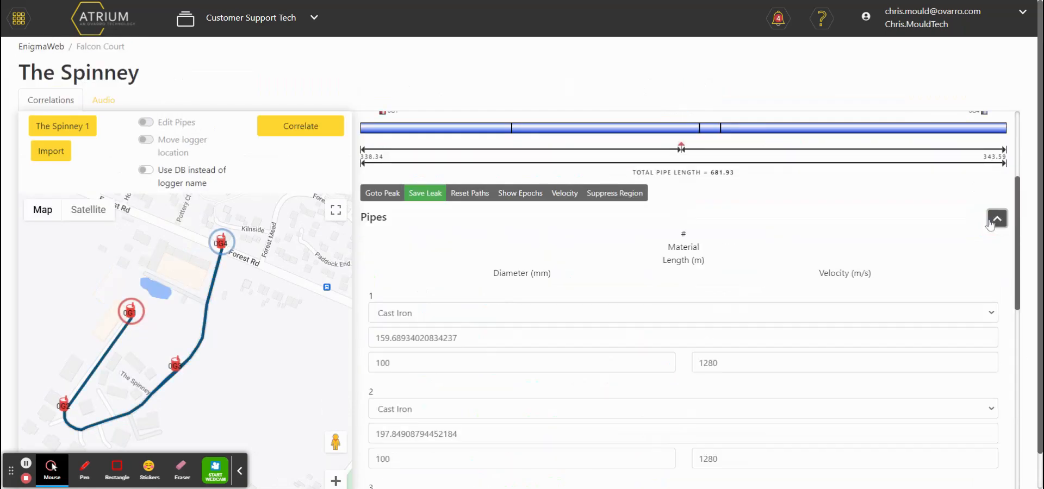
pyautogui.scroll(-2, 932, 240)
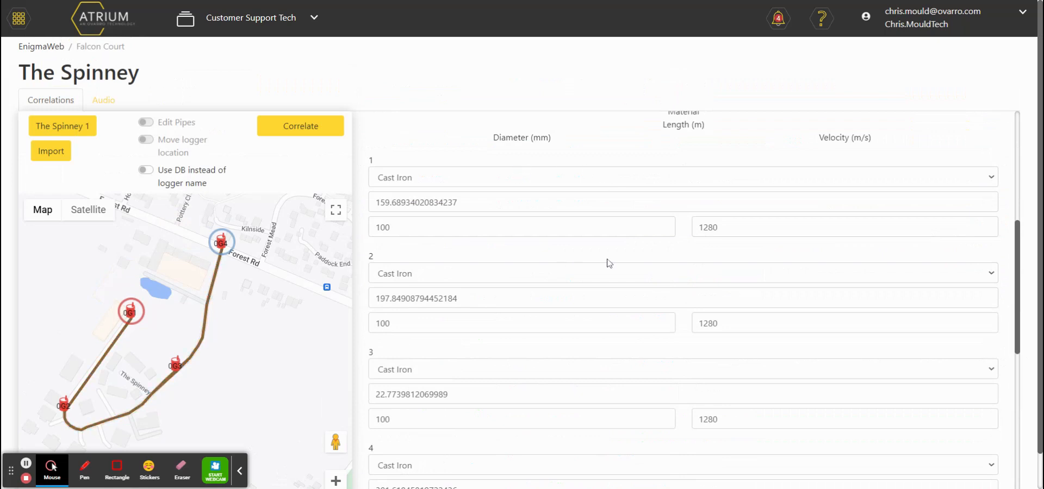
pyautogui.moveTo(1019, 272); pyautogui.dragTo(1024, 291)
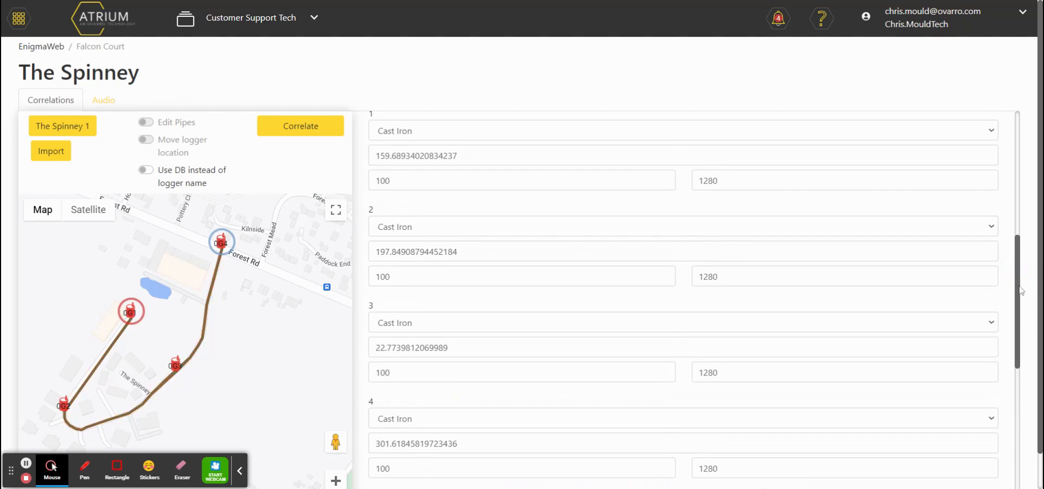
pyautogui.click(1021, 291)
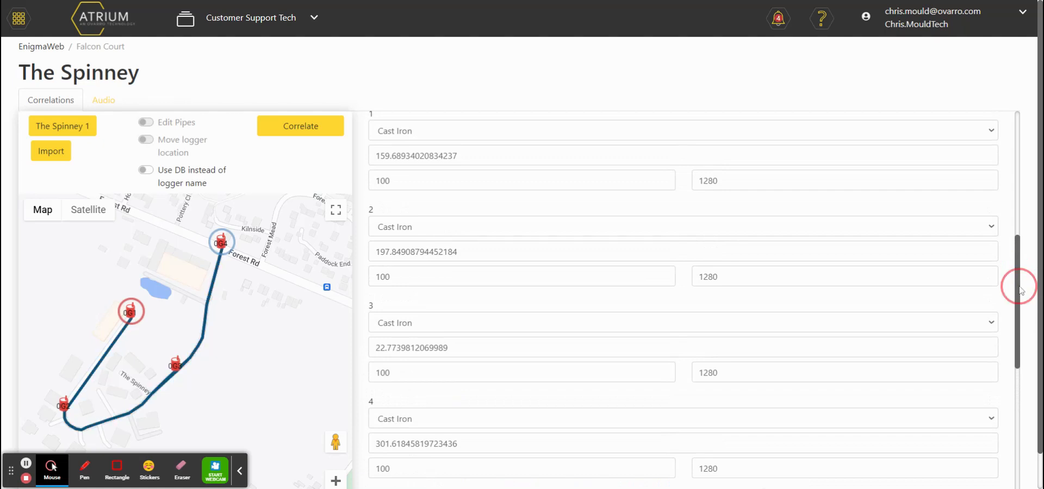
pyautogui.scroll(7, 1018, 285)
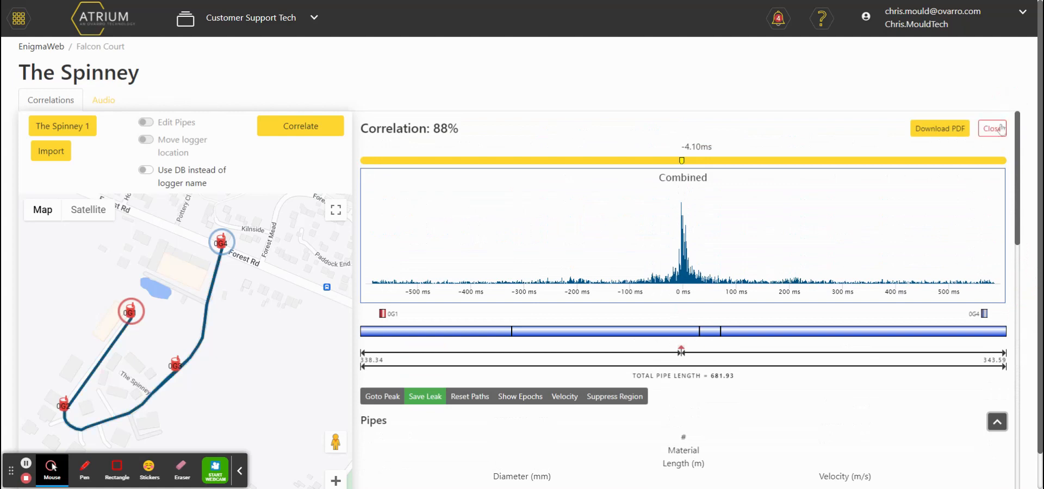
pyautogui.click(997, 422)
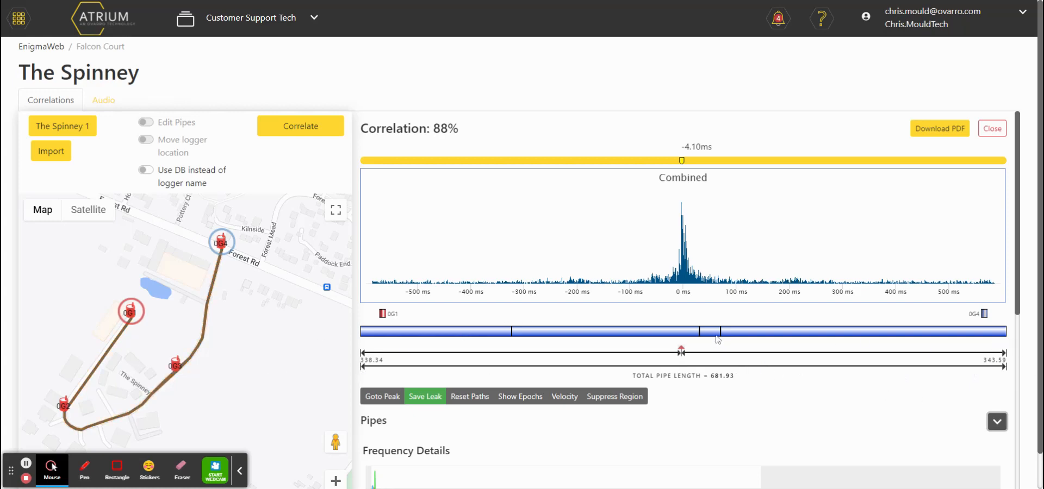
pyautogui.scroll(-1, 738, 341)
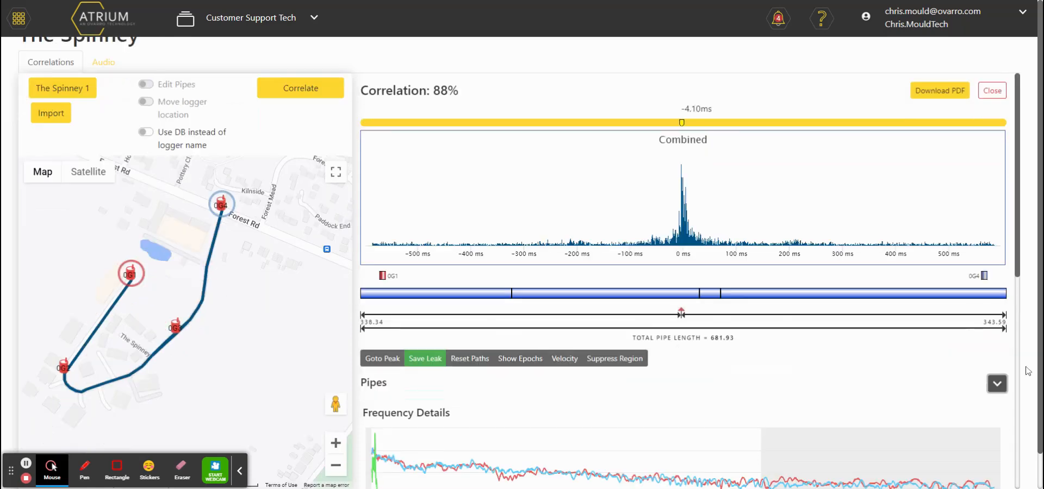
pyautogui.scroll(-9, 1003, 380)
pyautogui.scroll(7, 1021, 372)
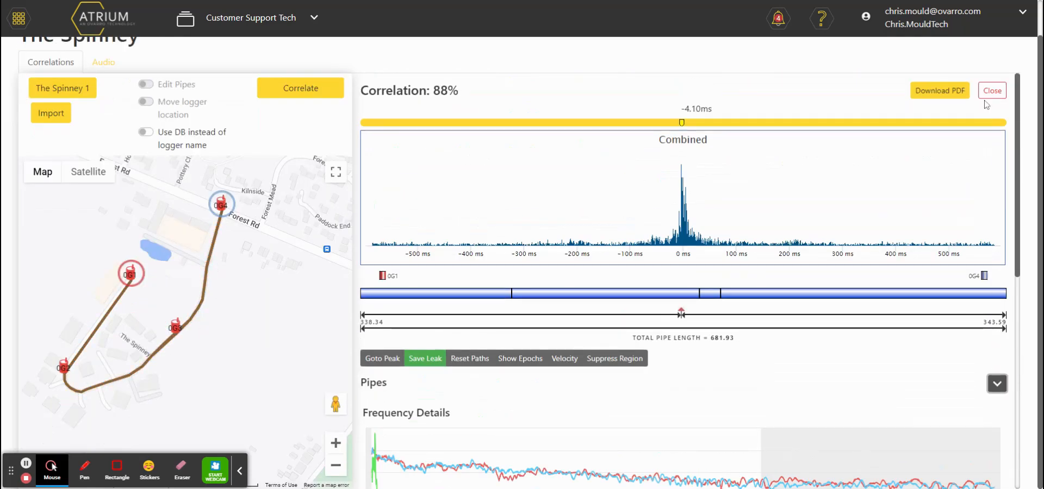
pyautogui.scroll(1, 364, 81)
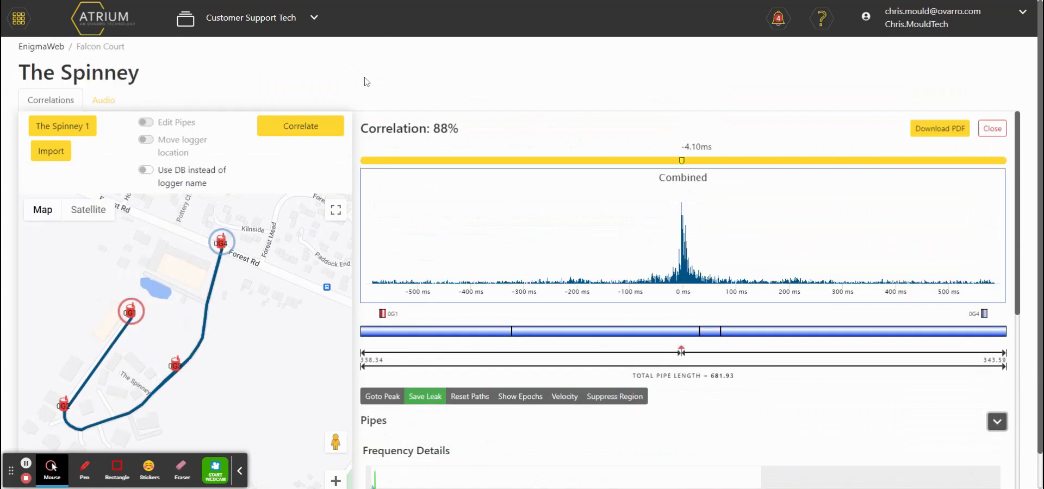